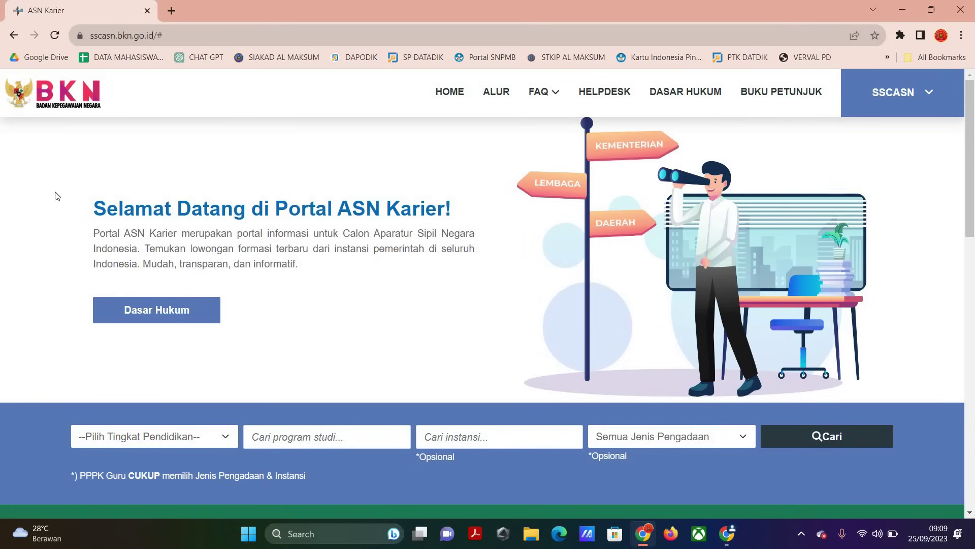
Open the SSCASN login page from the portal and sign in with the prefilled account credentials.
left_click(918, 95)
scroll(924, 95, "up", 1)
scroll(924, 95, "up", 3)
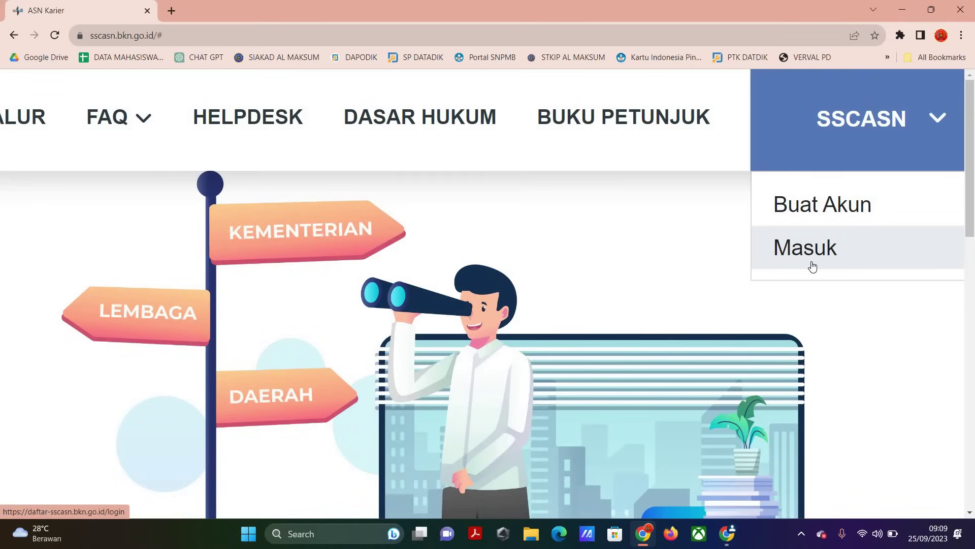
left_click(786, 259)
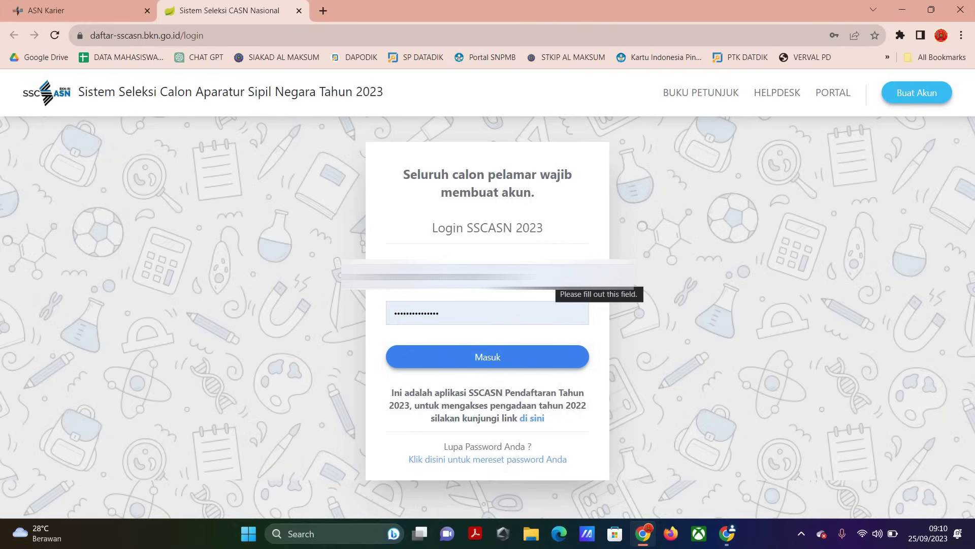
left_click(477, 365)
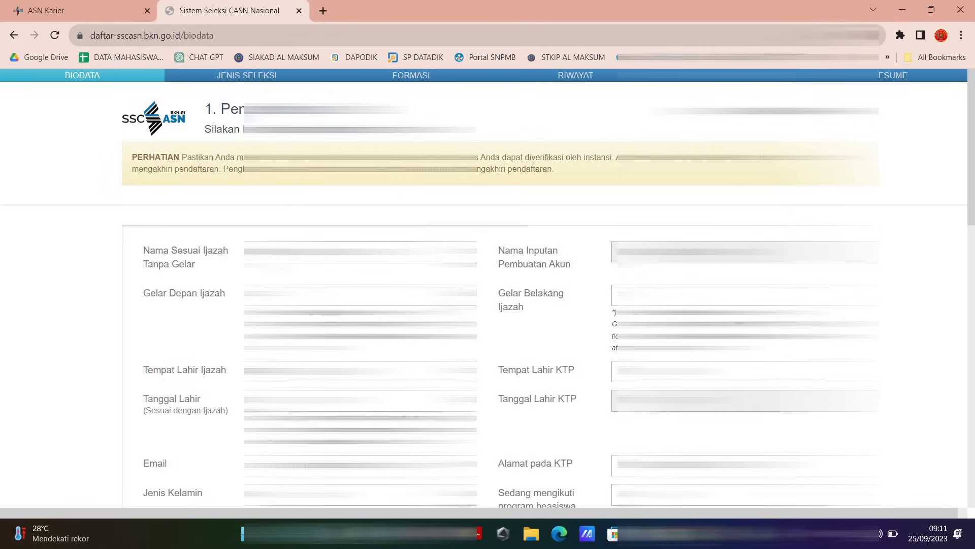
Review the biodata form from the diploma name and title fields down to the Tanda Tangan signature box.
scroll(487, 287, "down", 2)
scroll(488, 292, "down", 1)
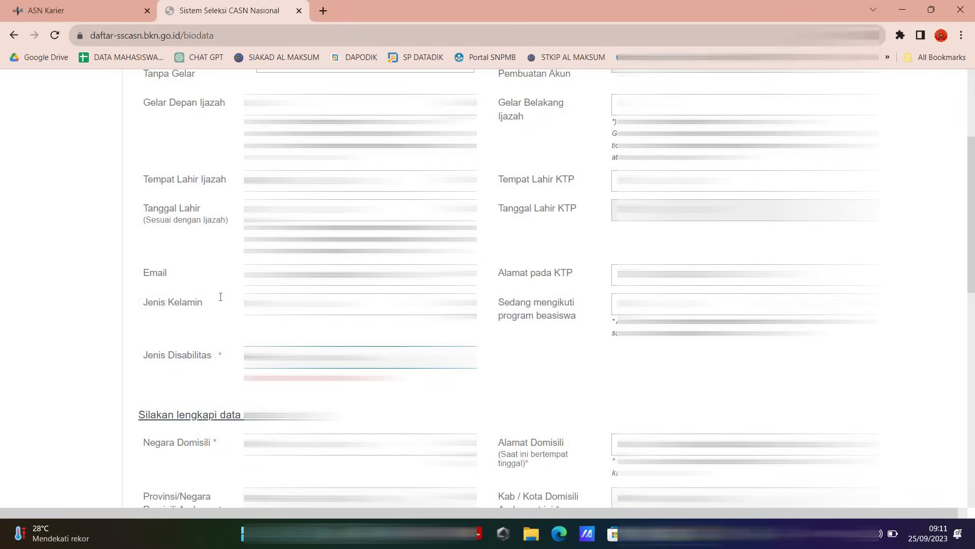
scroll(220, 296, "down", 4)
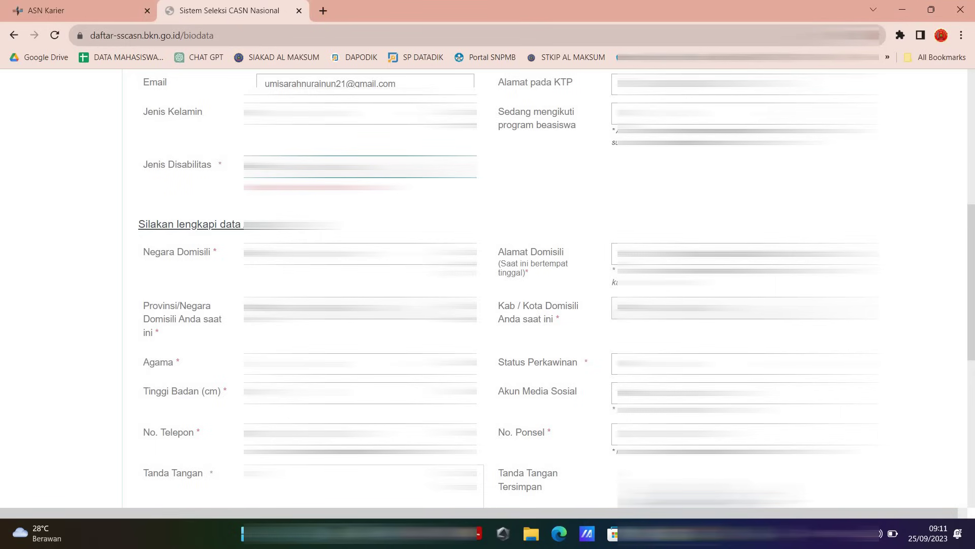
scroll(556, 289, "up", 3)
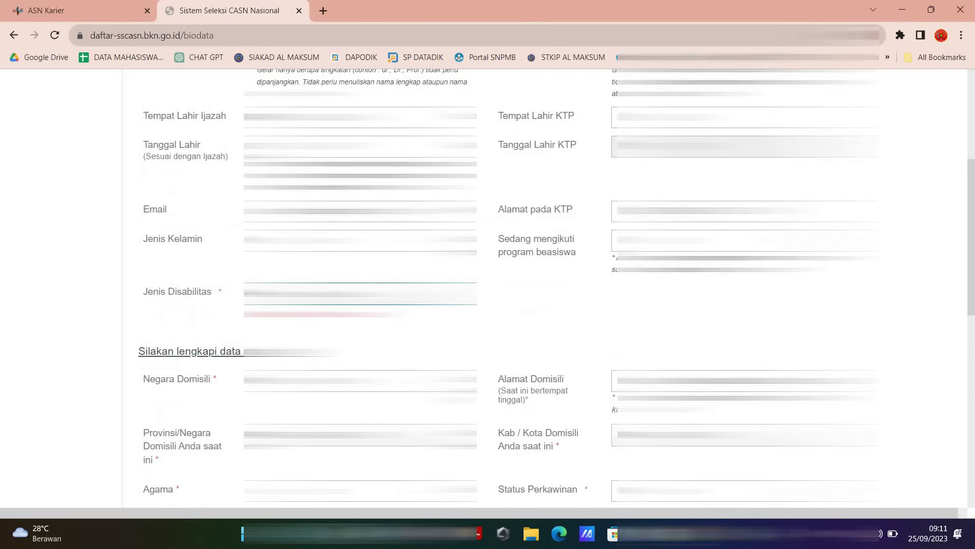
scroll(557, 289, "down", 3)
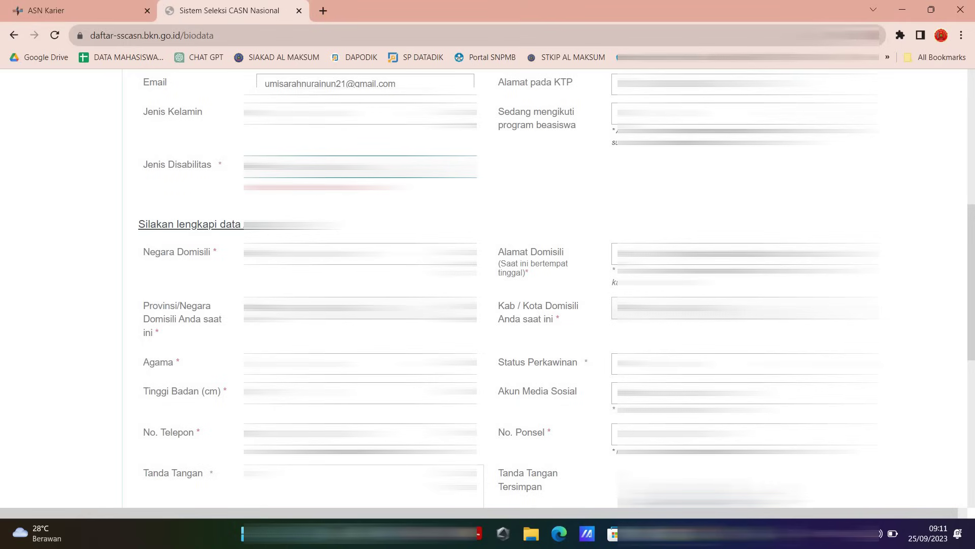
scroll(556, 288, "down", 3)
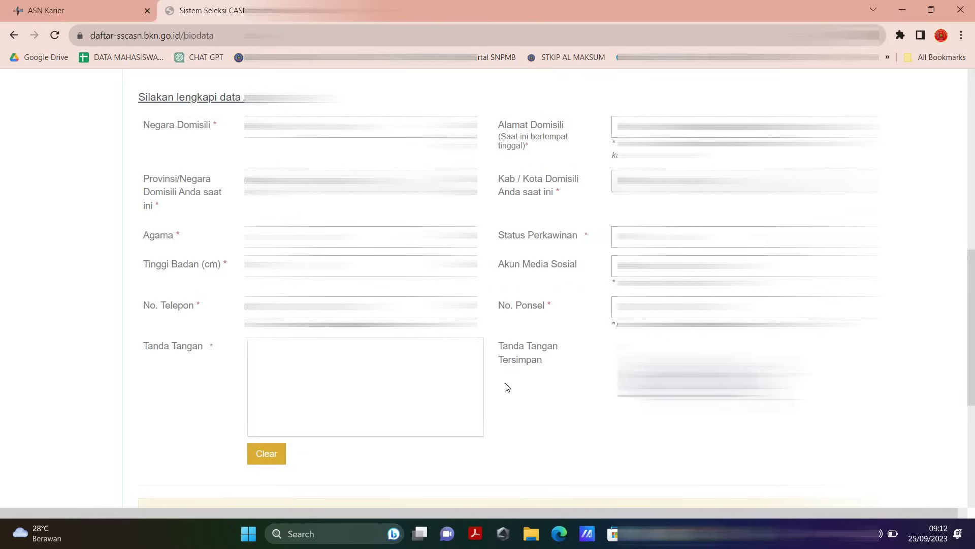
Draw a trial signature in the Tanda Tangan box, look over the rest of the form, and clear the signature.
left_click_drag(318, 399, 399, 383)
scroll(468, 451, "down", 5)
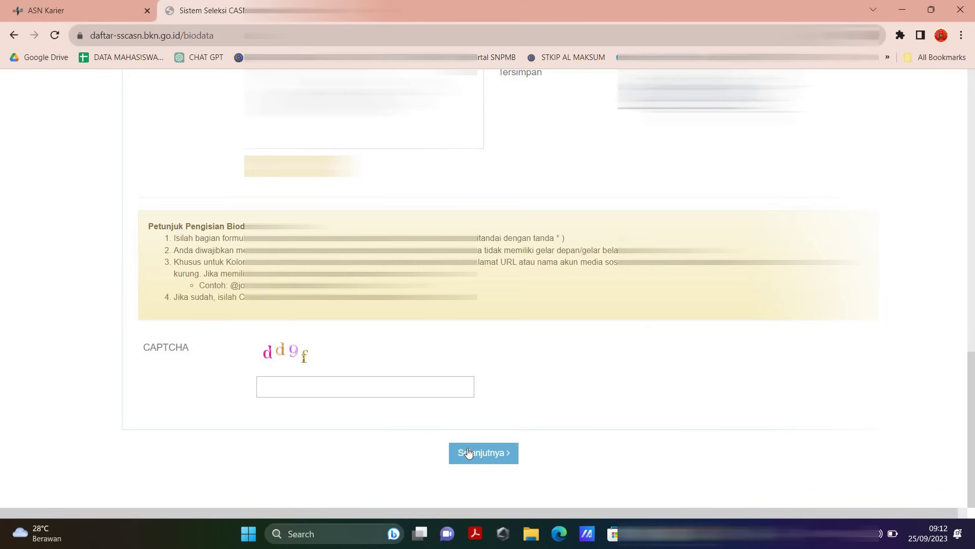
scroll(484, 452, "up", 4)
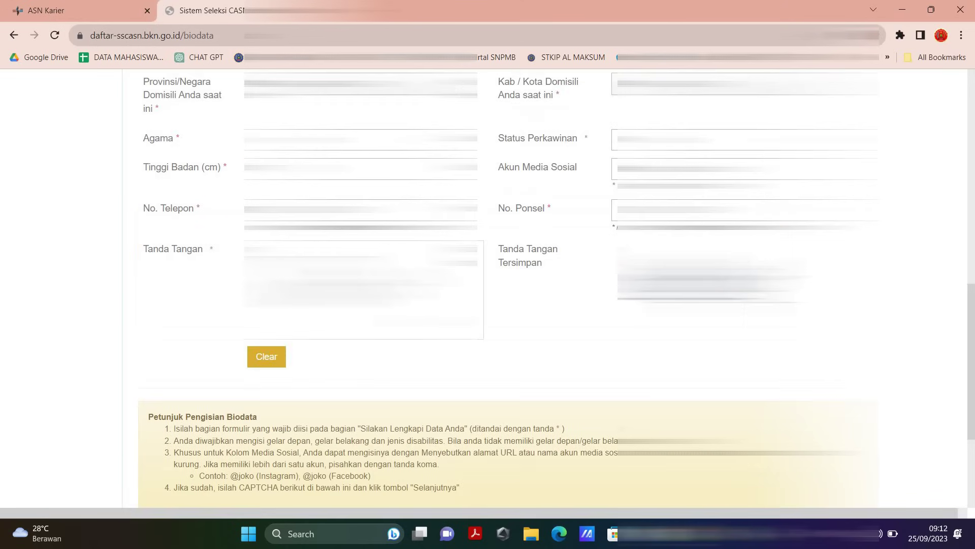
left_click(256, 359)
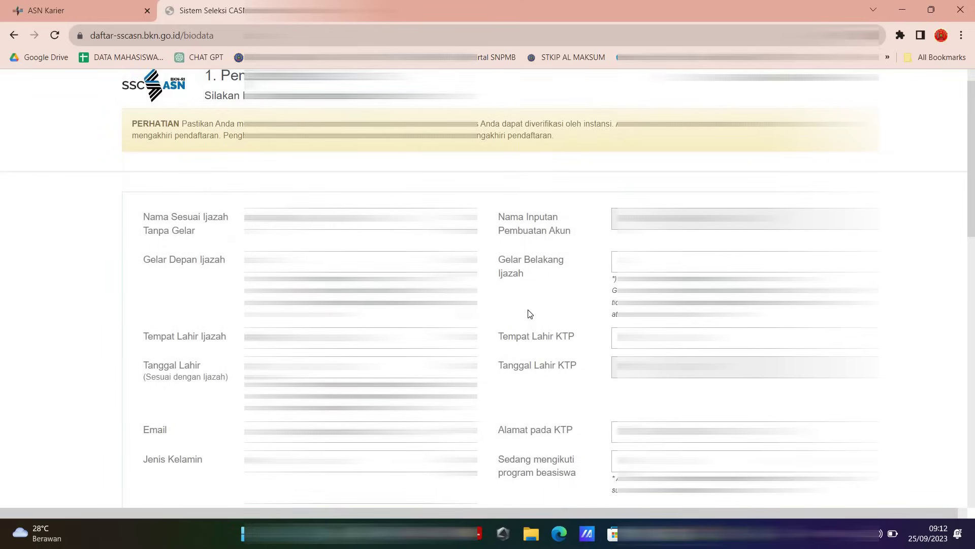
Proceed from the biodata form, choose CPNS as the selection type, and continue to the formation page.
scroll(526, 312, "down", 9)
scroll(487, 289, "down", 6)
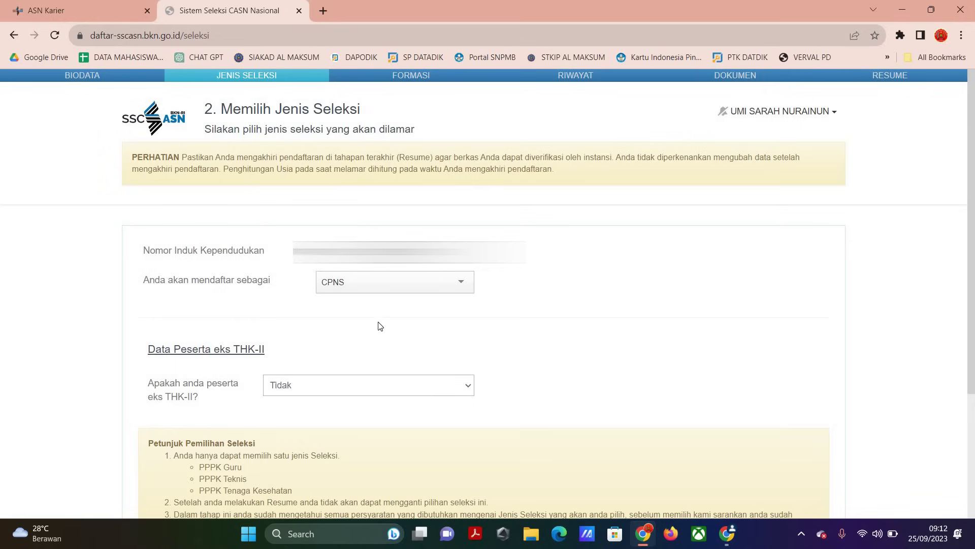
left_click(334, 284)
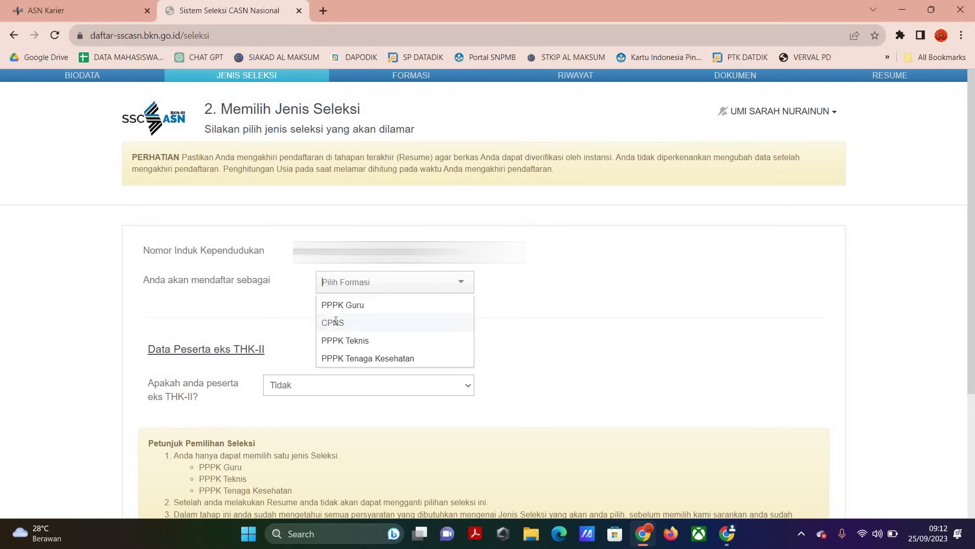
left_click(472, 315)
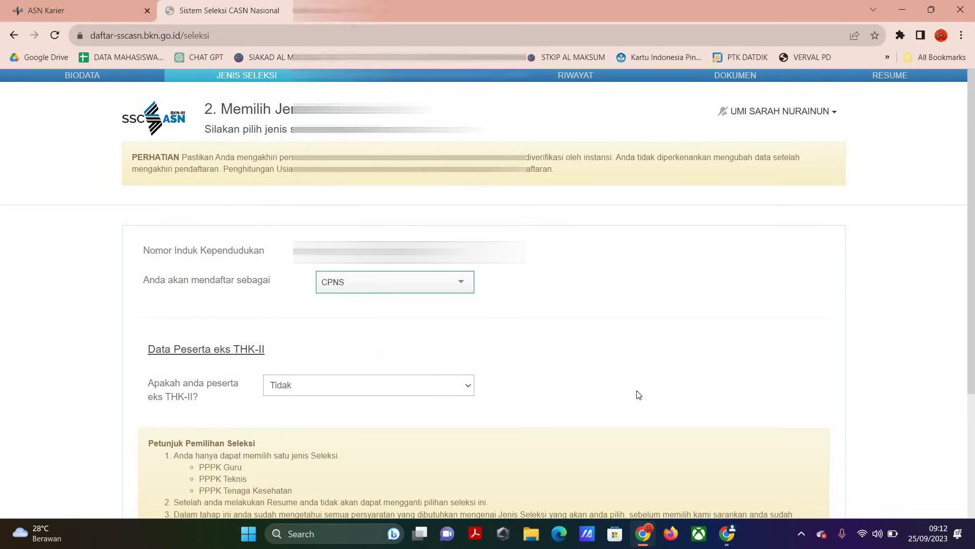
scroll(632, 376, "down", 3)
left_click(553, 443)
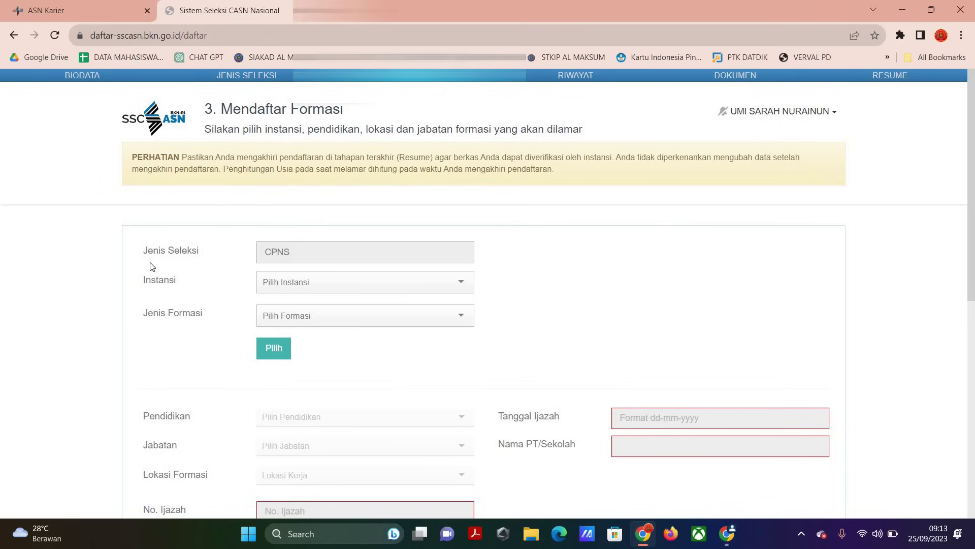
Choose Kejaksaan Agung as the Instansi and UMUM as the Jenis Formasi, and confirm the selection.
left_click(302, 288)
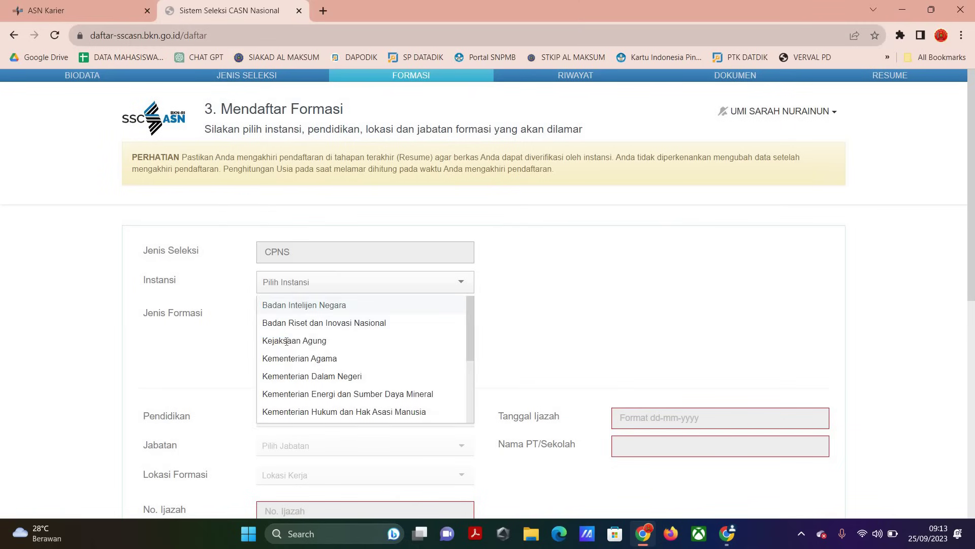
left_click(286, 342)
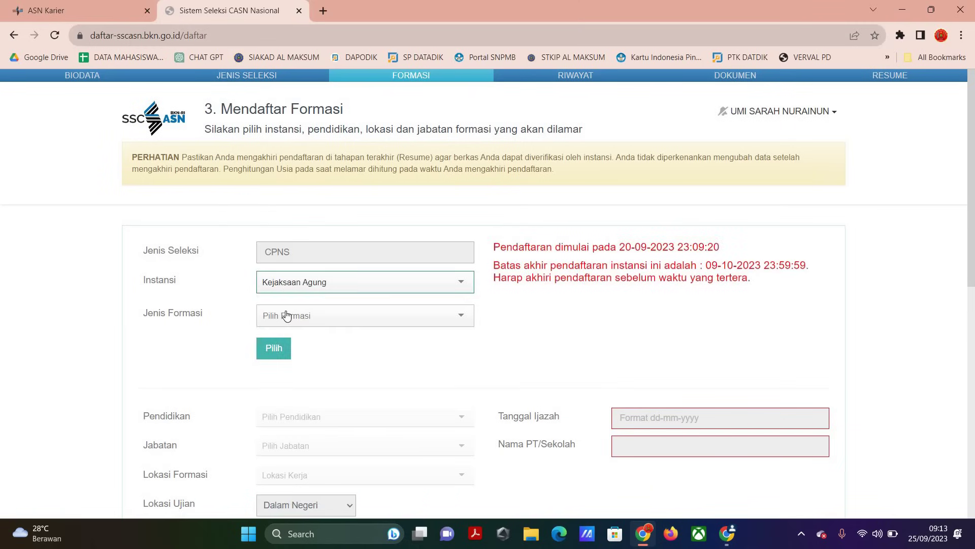
left_click(286, 323)
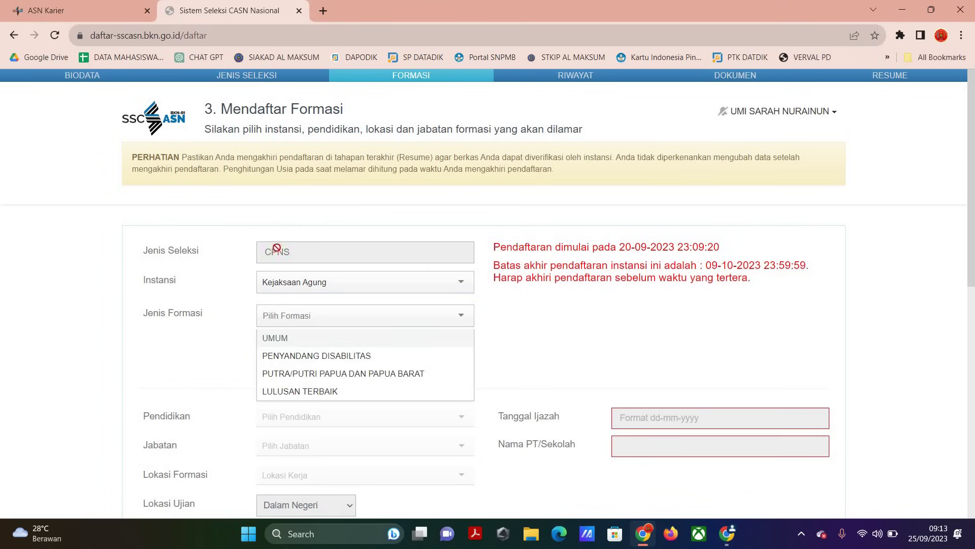
left_click(294, 337)
left_click(297, 341)
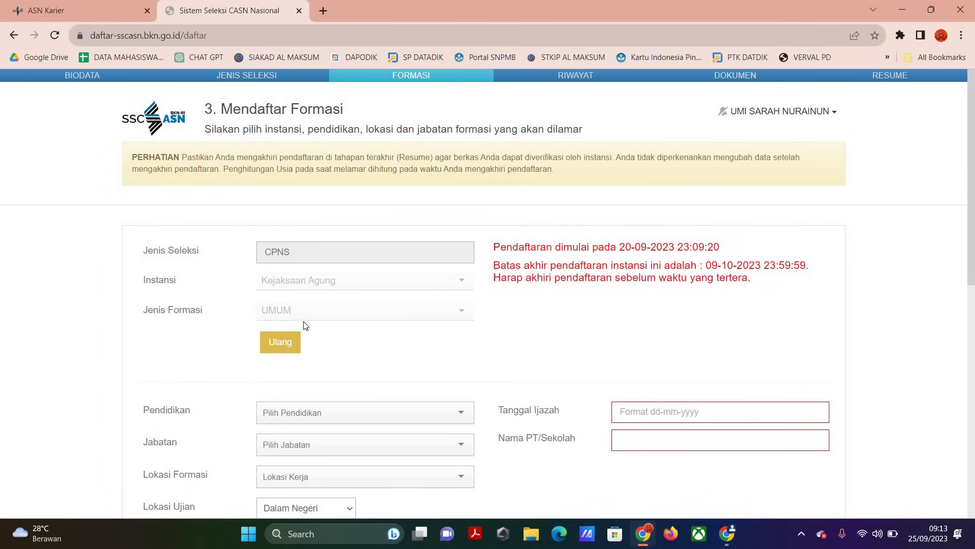
Set Pendidikan to SLTA/SMA SEDERAJAT, Jabatan to OPERATOR - PENJAGA TAHANAN, and Lokasi Formasi to Kejaksaan Agung.
scroll(305, 325, "down", 6)
scroll(139, 287, "up", 3)
scroll(300, 284, "up", 1)
left_click(282, 289)
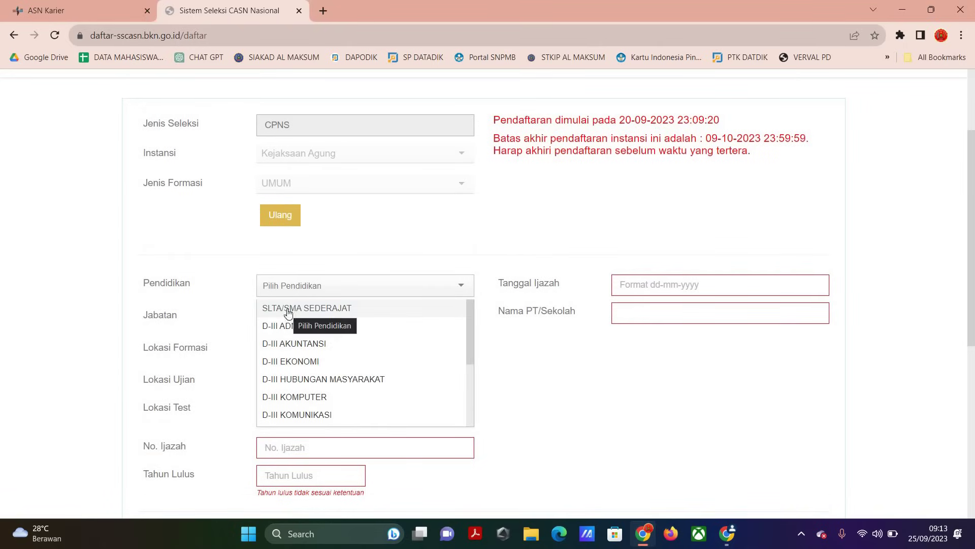
left_click(305, 308)
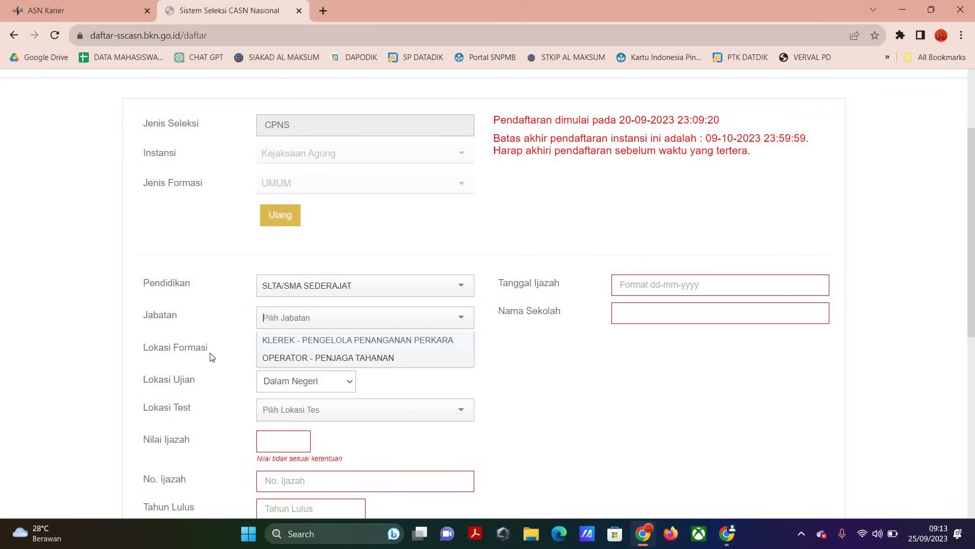
left_click(274, 358)
left_click(291, 356)
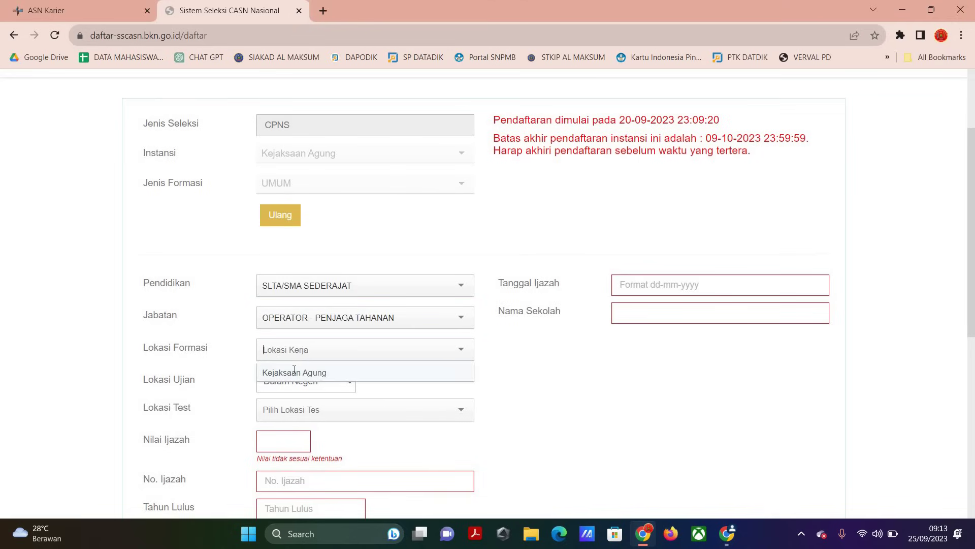
left_click(294, 372)
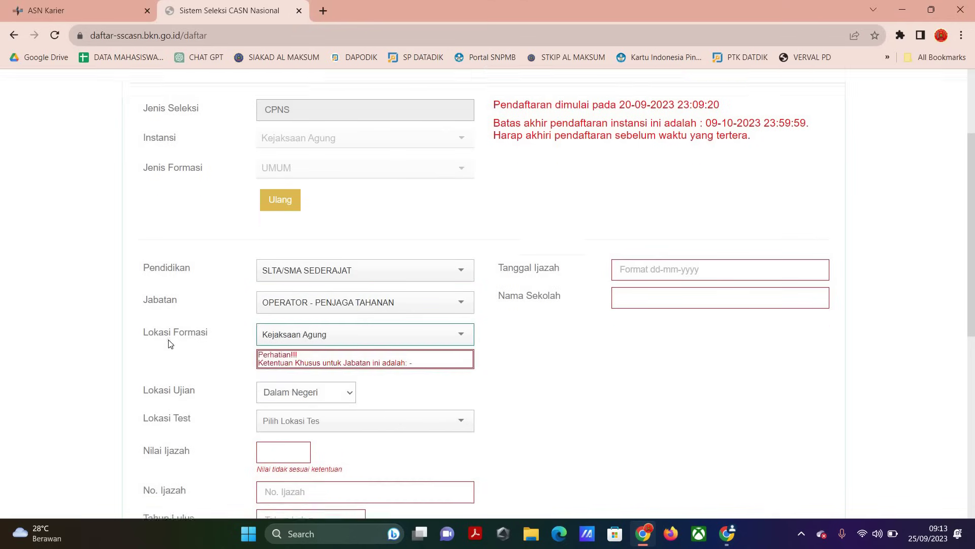
Set the Lokasi Test to Kejaksaan Agung Sumatera Utara by filtering the test locations for "suma".
scroll(170, 342, "down", 1)
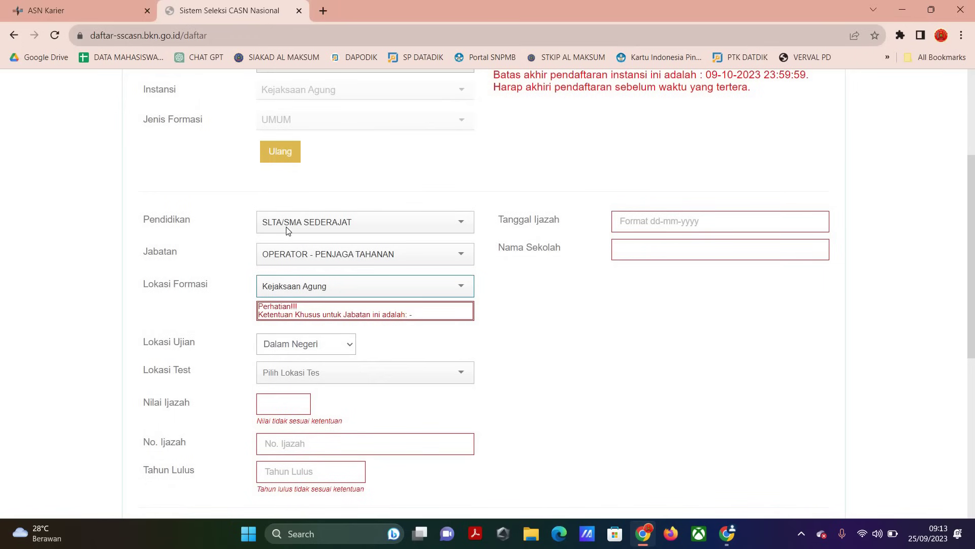
scroll(290, 239, "down", 2)
left_click(294, 248)
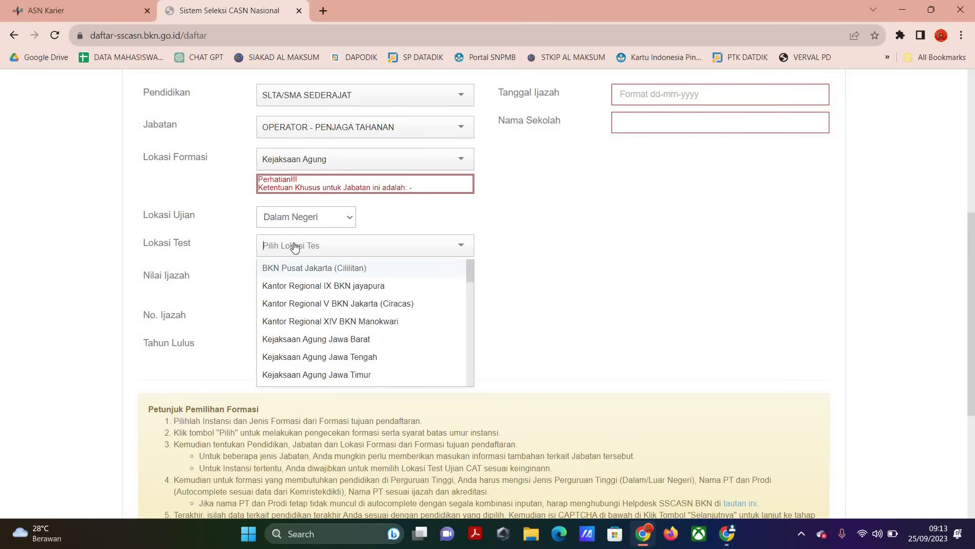
type("suma")
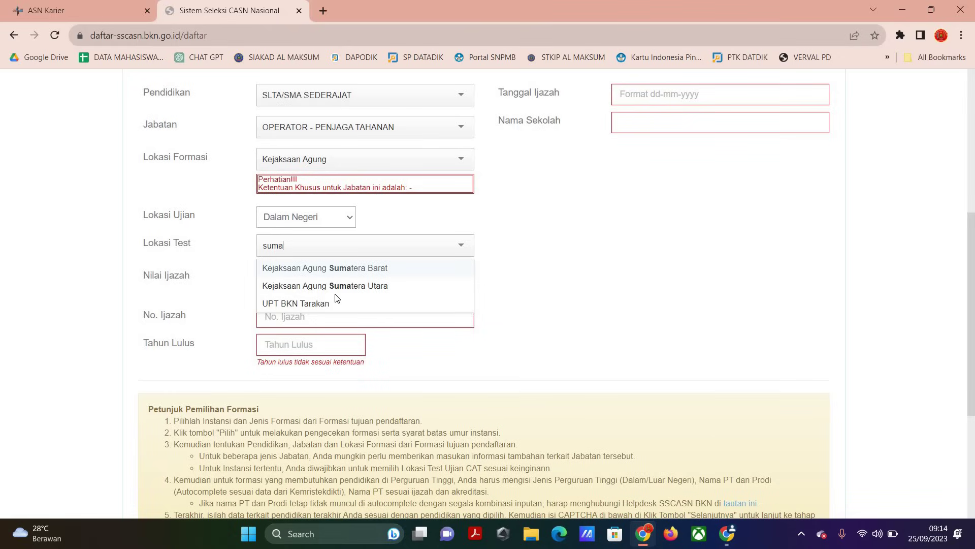
left_click(335, 288)
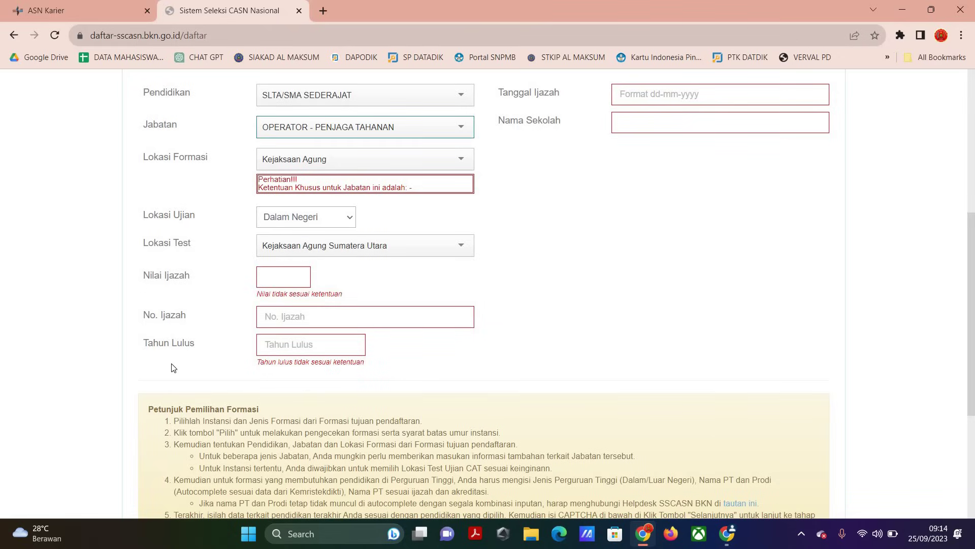
Search Google in a new tab for "nilai ijazah slta untuk cpns" and show the image results.
left_click(323, 10)
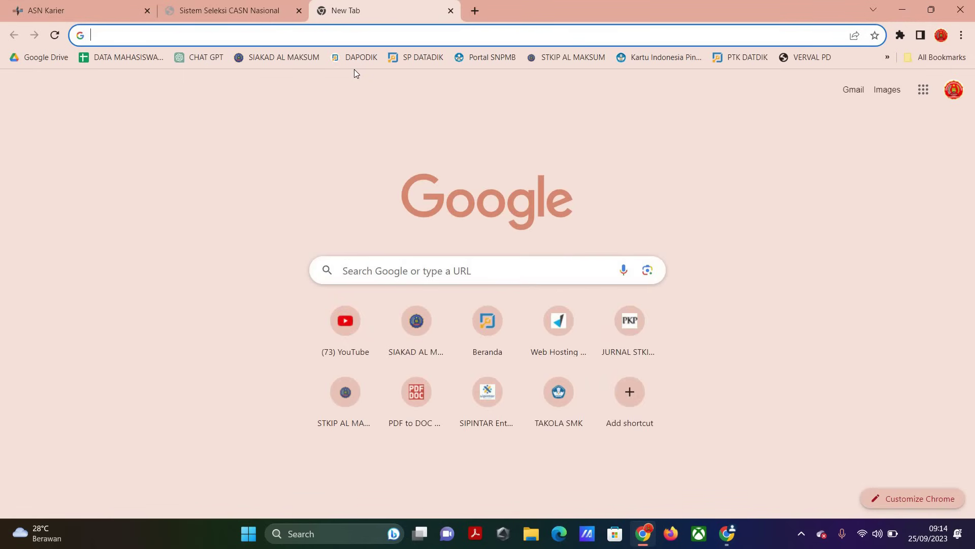
type("nilai i")
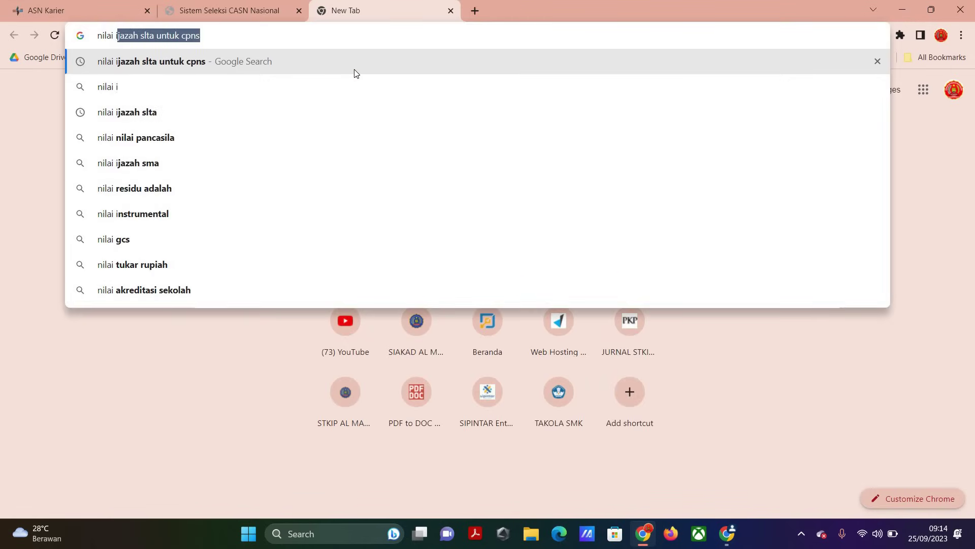
type("jazah st")
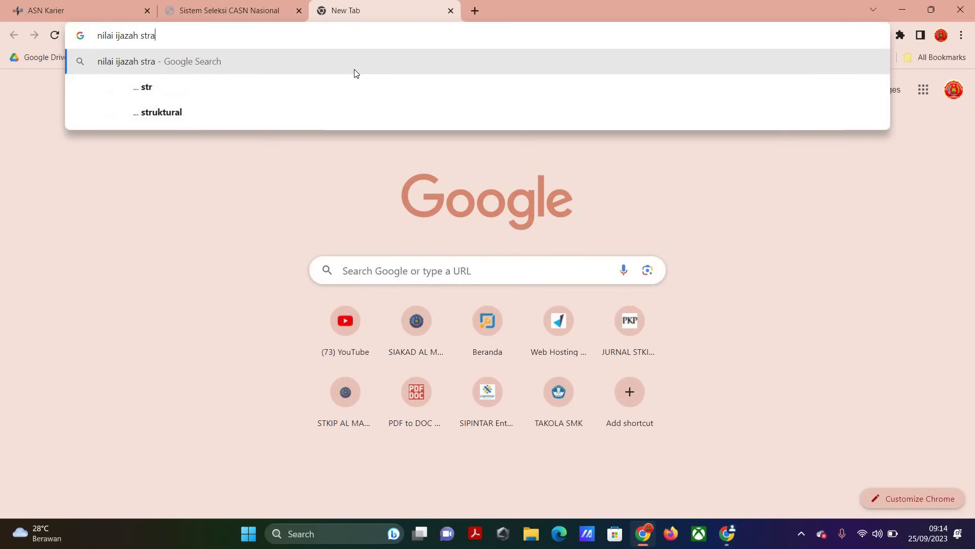
key("BackSpace")
type("lta untuk cpns")
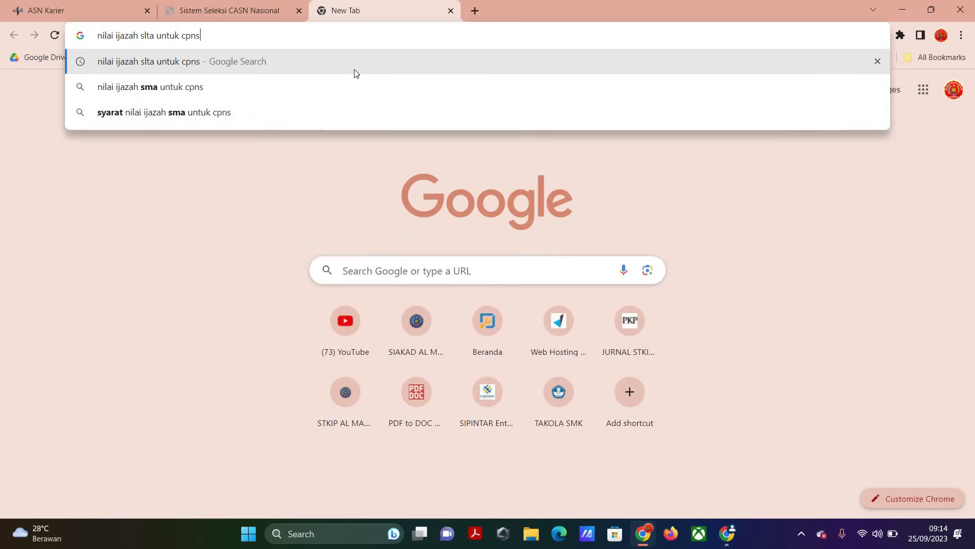
left_click(355, 72)
left_click(152, 142)
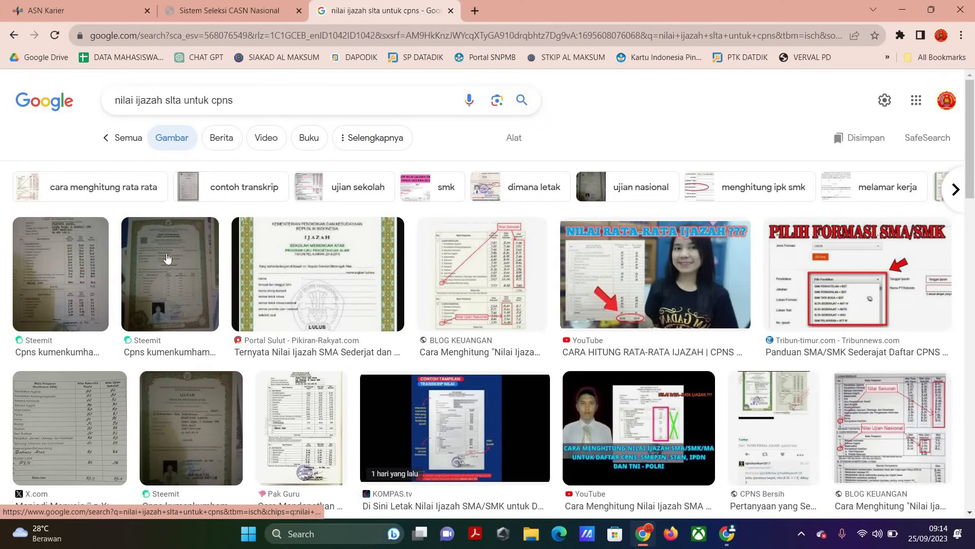
Open the BLOG KEUANGAN image about calculating Nilai Ijazah and examine its school and national exam grades.
scroll(478, 142, "down", 1)
scroll(477, 142, "up", 1)
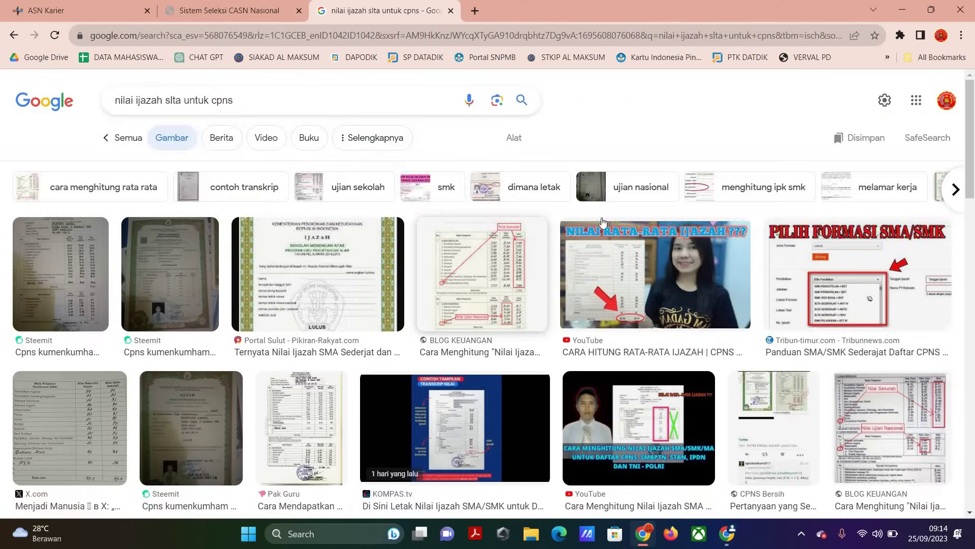
left_click(508, 275)
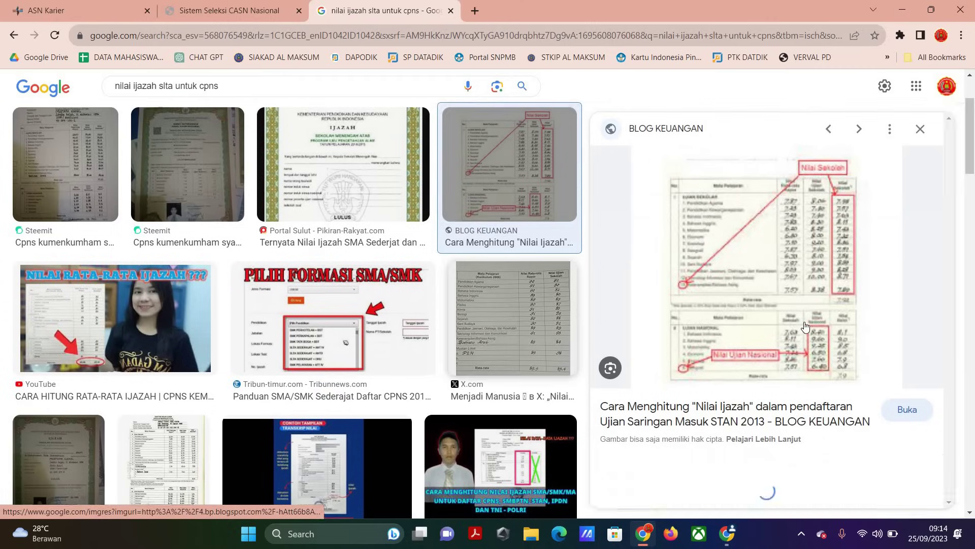
scroll(805, 325, "up", 3)
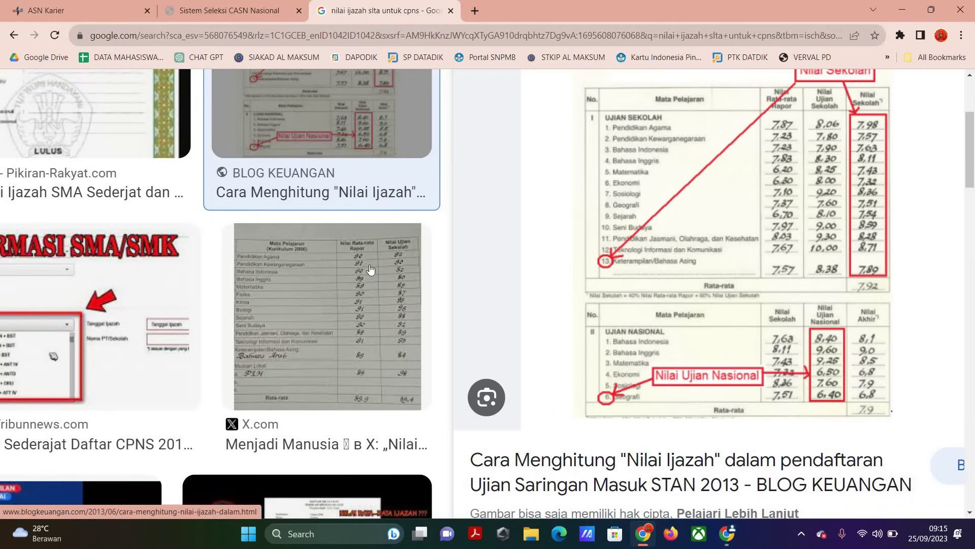
Search Google Images for "ijazah slta".
key("ctrl+shift+Tab")
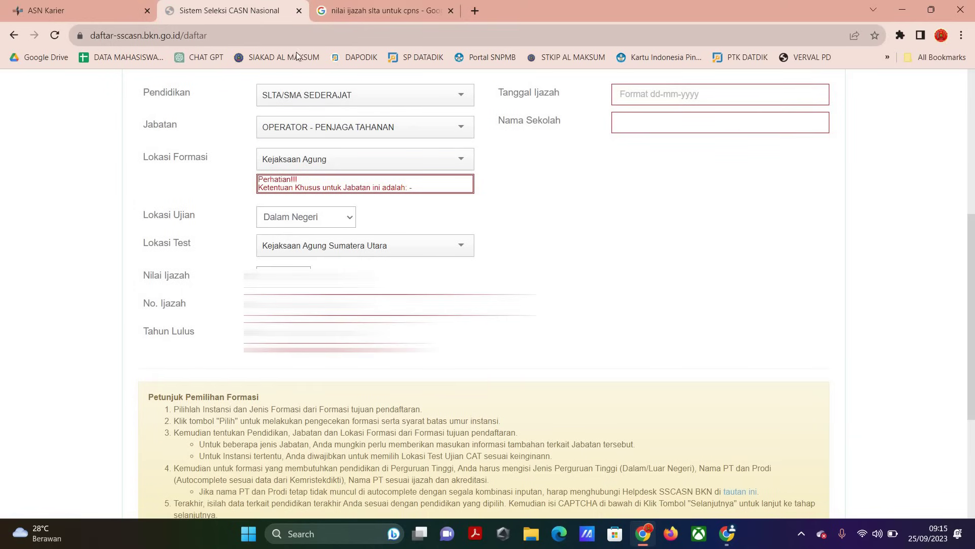
key("ctrl+Tab")
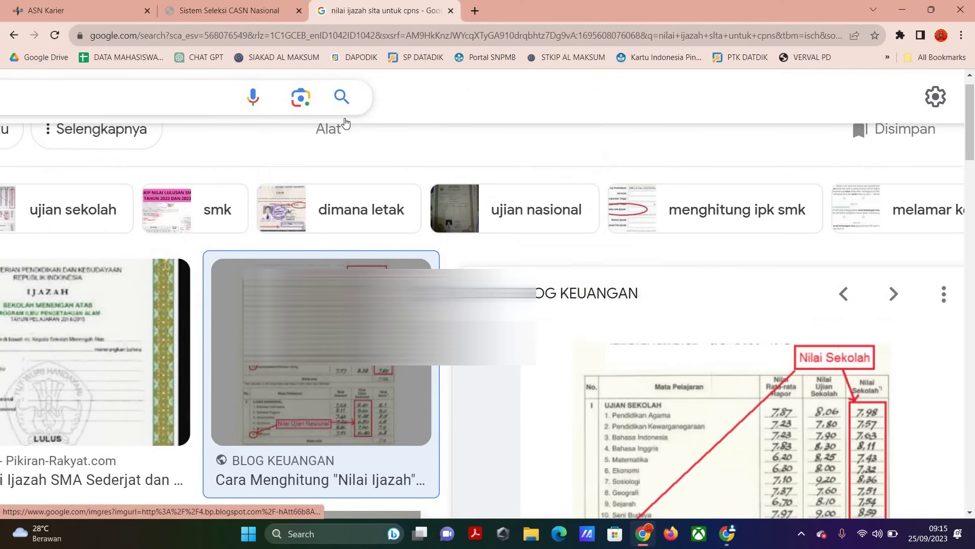
key("slash")
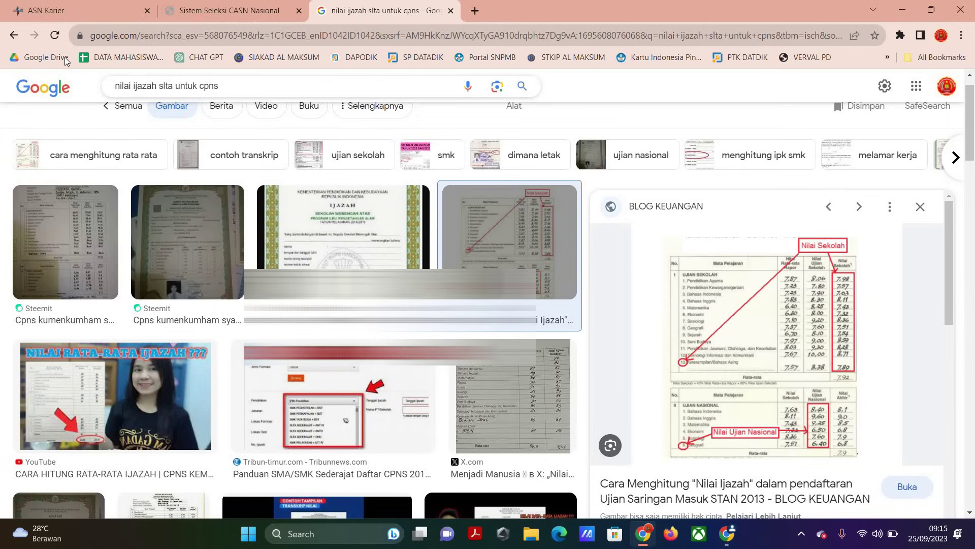
type("ijaza")
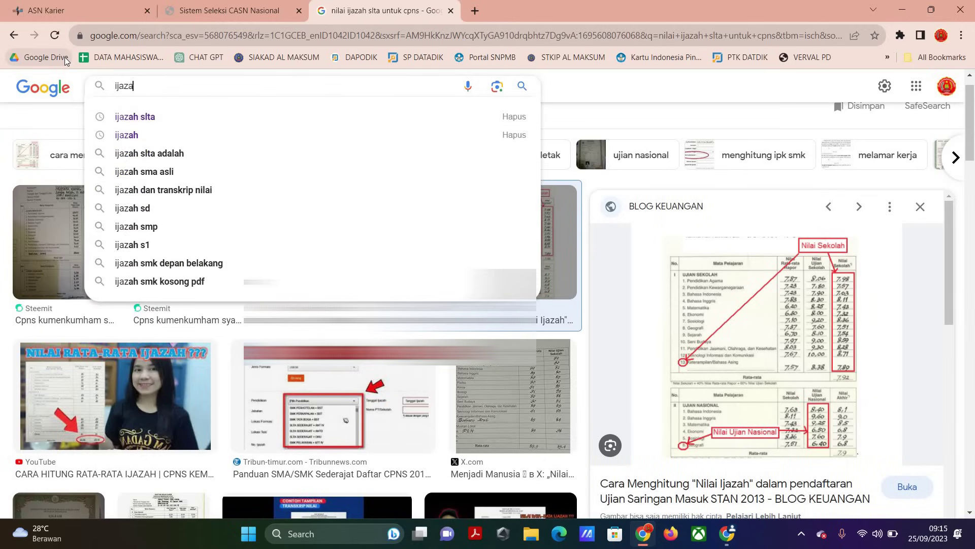
type("h slta")
key("Return")
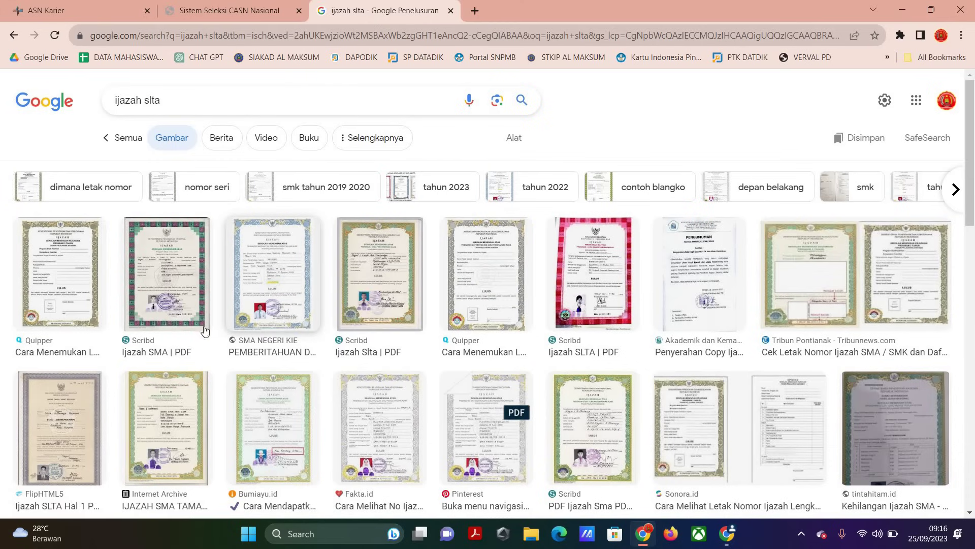
Open the first Quipper image about finding the Nomor Ijazah and examine where the number is printed on the sample diploma.
left_click(43, 268)
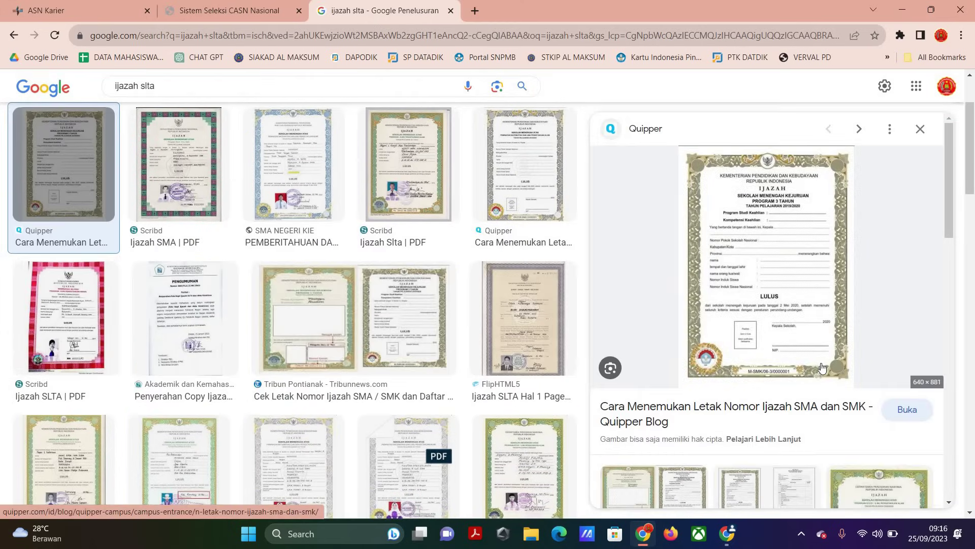
scroll(822, 366, "up", 5)
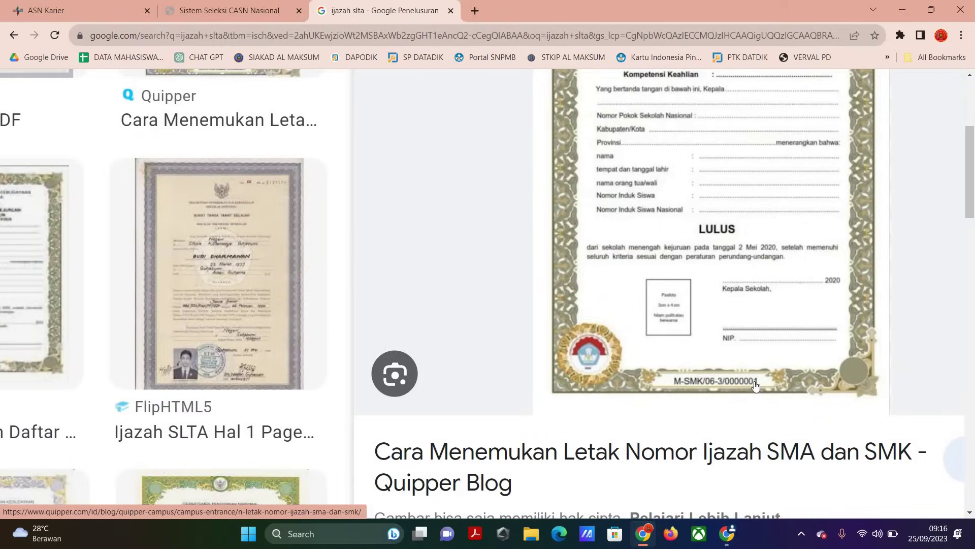
scroll(755, 386, "up", 2)
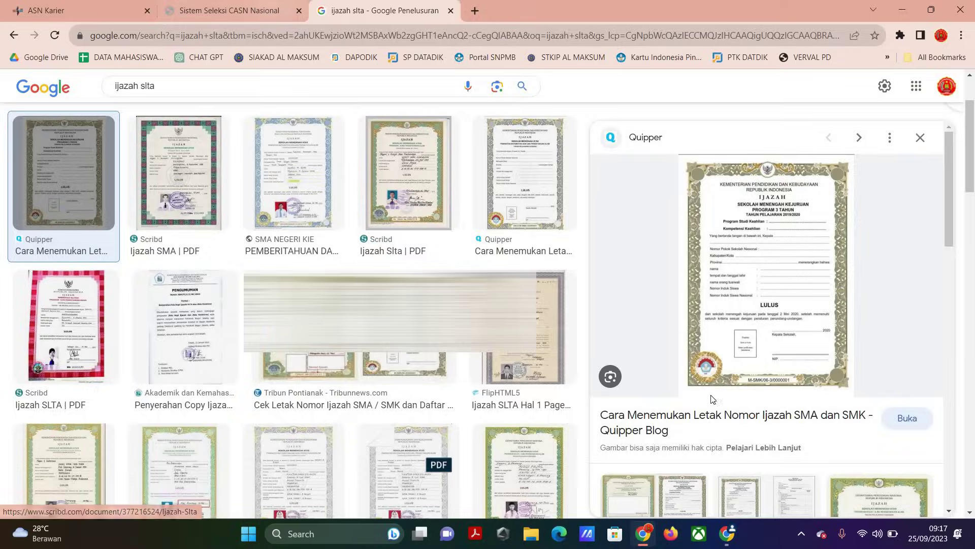
Return to the SSCASN form and fill in the Tanggal Ijazah and Nama Sekolah fields.
left_click(229, 10)
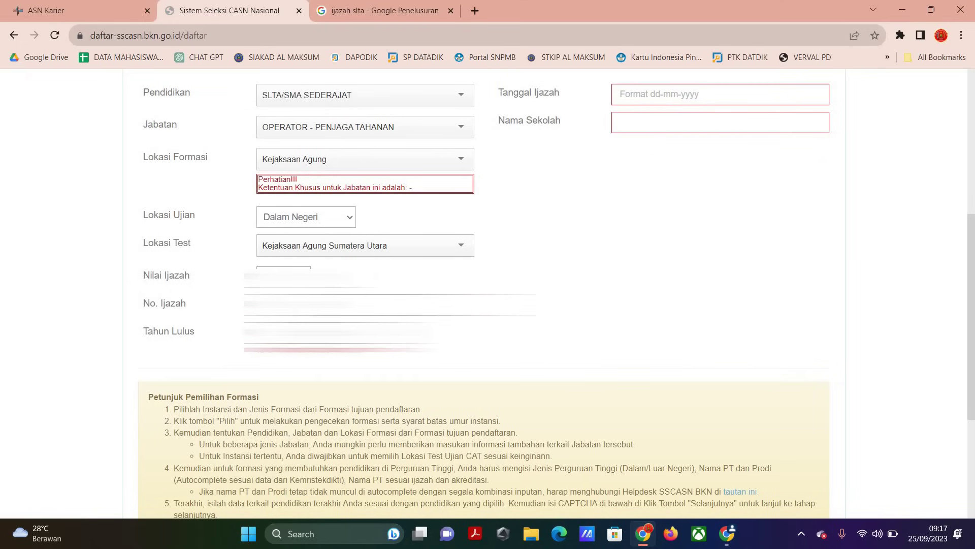
left_click(633, 96)
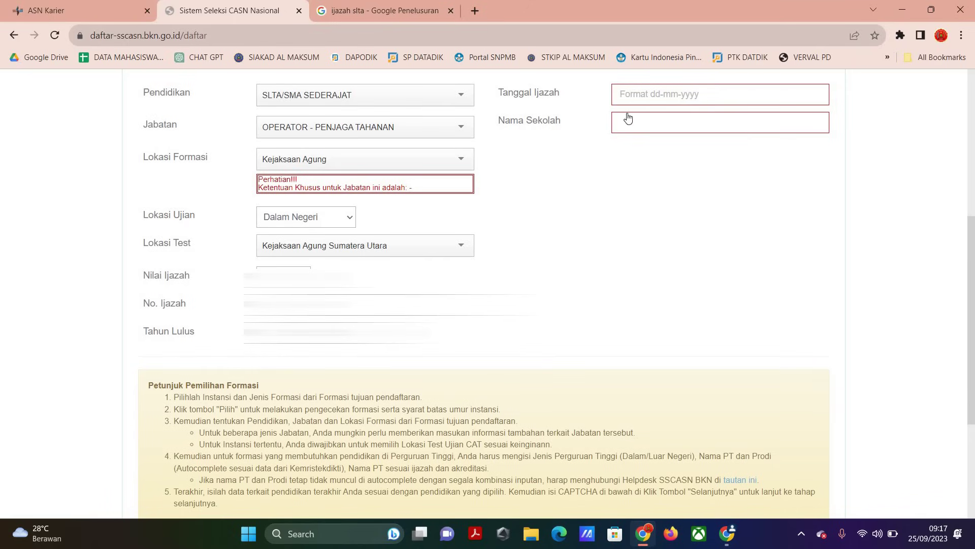
left_click(661, 122)
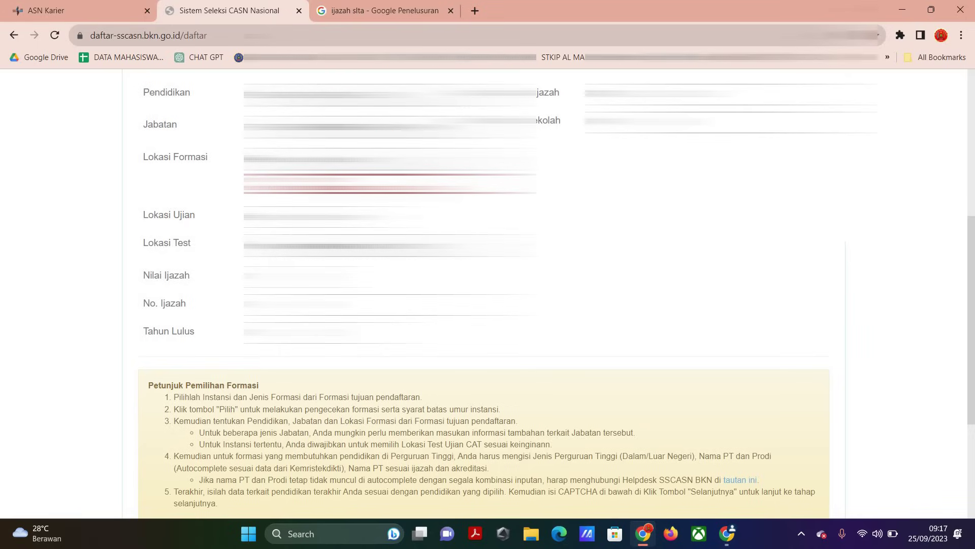
Enter the displayed CAPTCHA code and continue to the Riwayat stage of the registration.
scroll(216, 342, "down", 4)
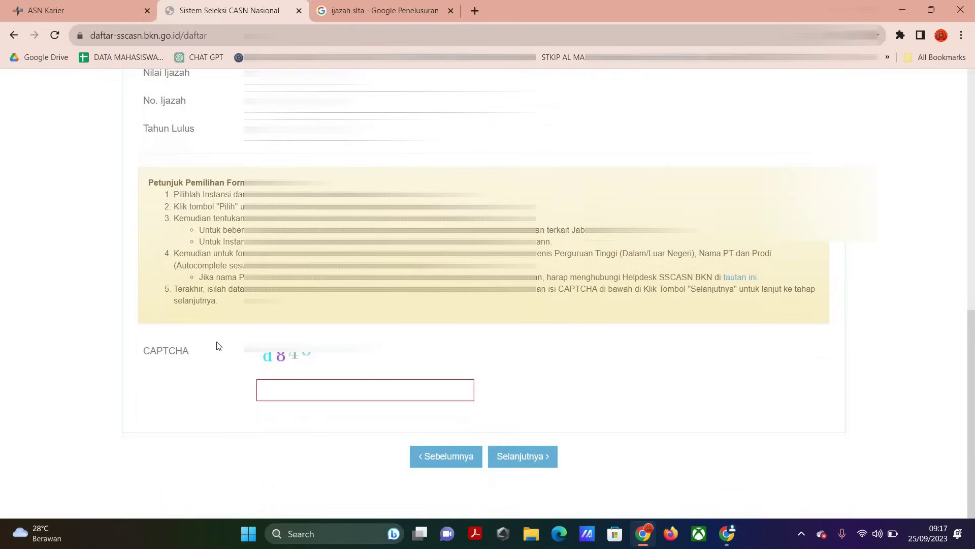
left_click(311, 396)
type("d")
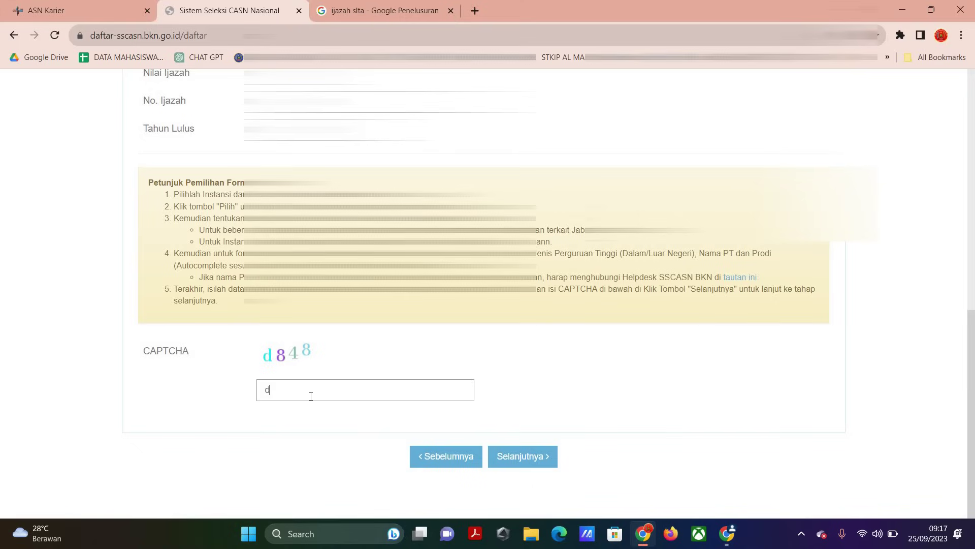
type("848")
left_click(543, 456)
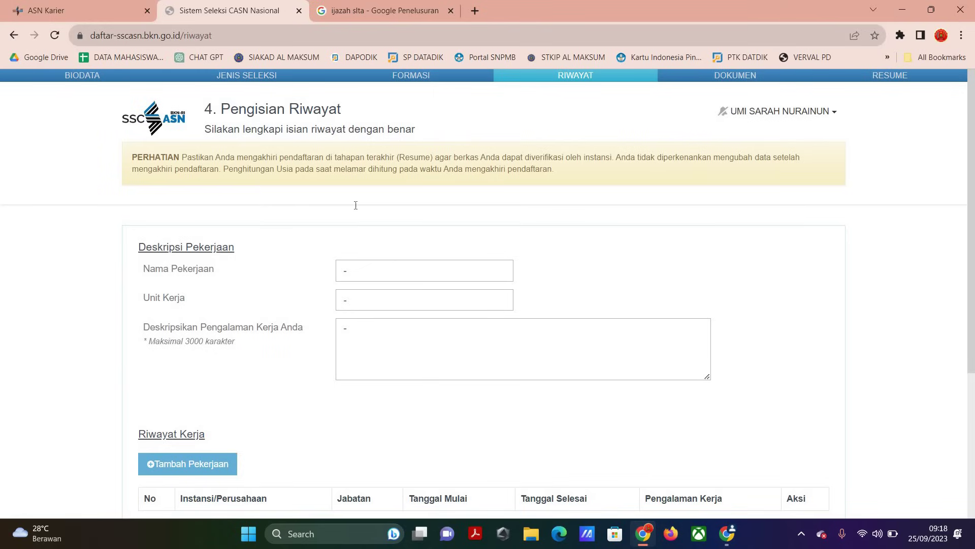
Examine the Deskripsi Pekerjaan fields and the blank Tambah Pekerjaan form, closing the form without saving.
scroll(402, 137, "down", 3)
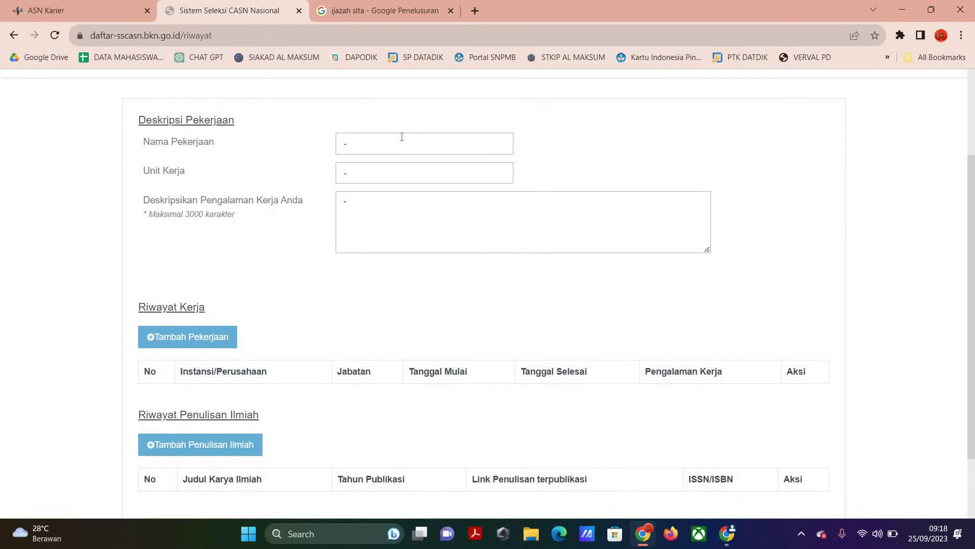
scroll(401, 136, "up", 5, "ctrl")
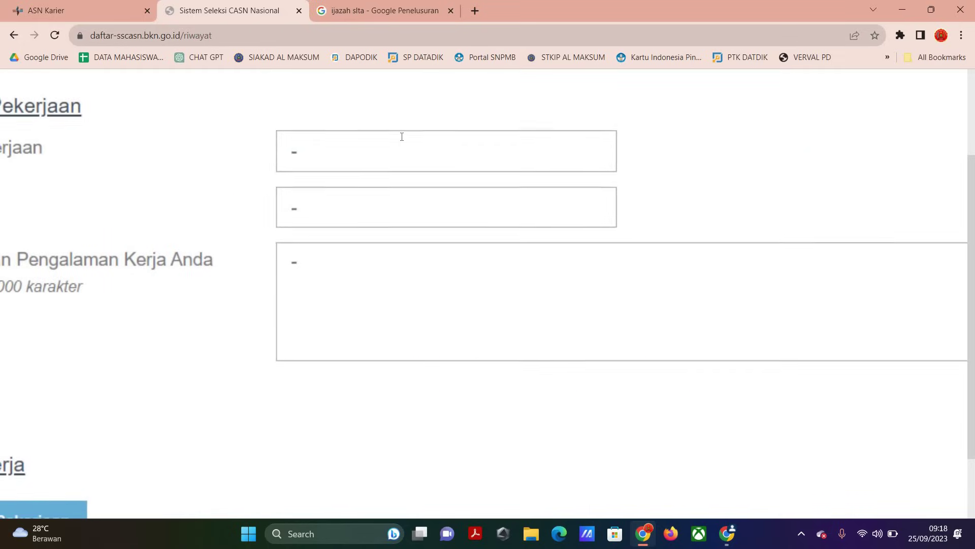
scroll(402, 137, "down", 4)
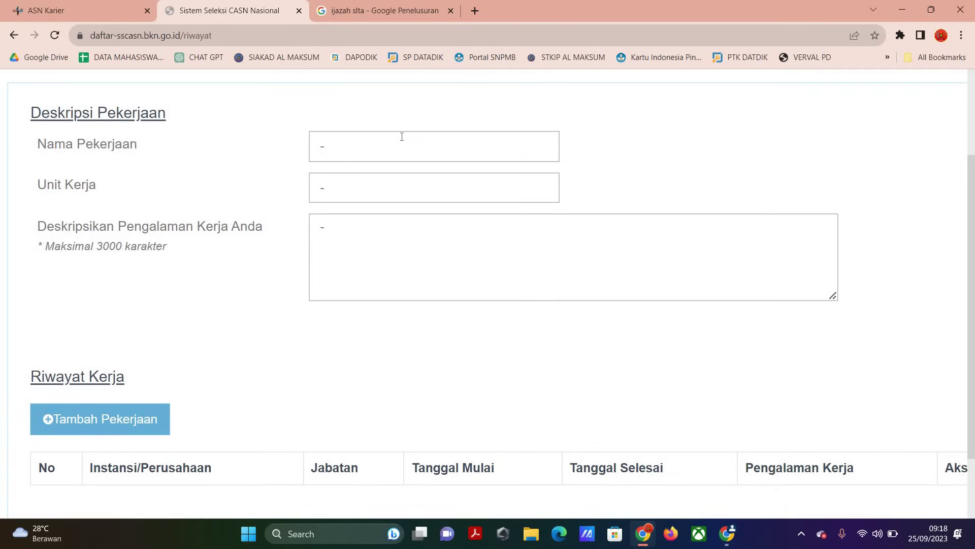
scroll(402, 137, "up", 1, "ctrl")
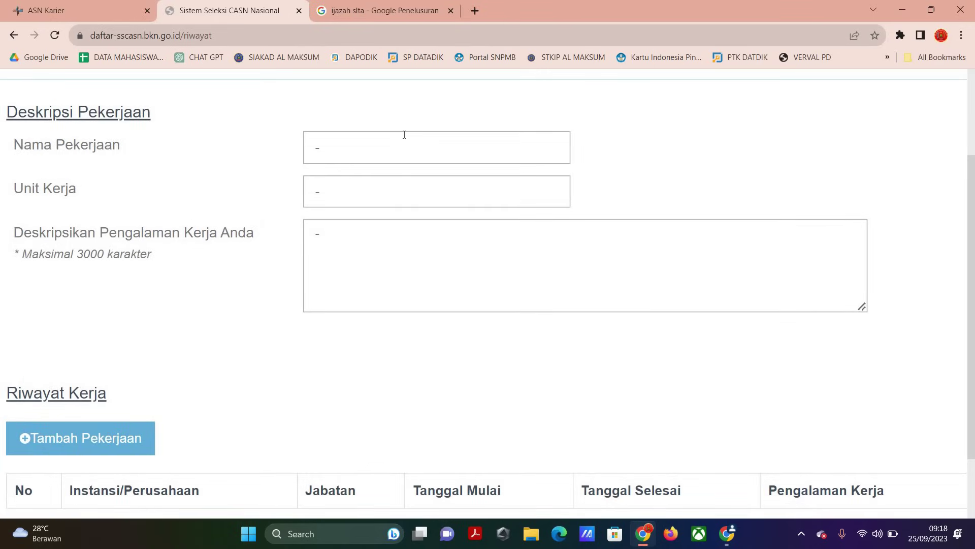
scroll(404, 135, "down", 3, "ctrl")
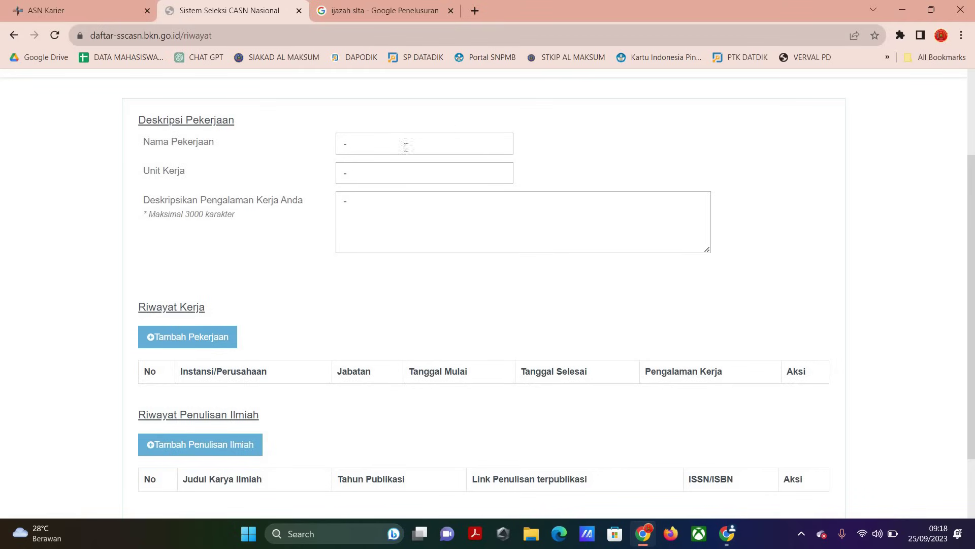
left_click(207, 334)
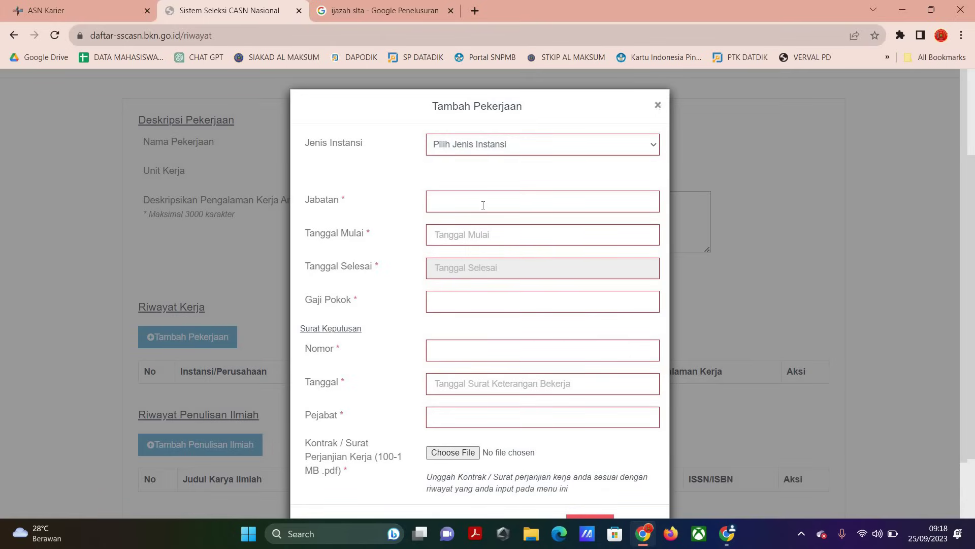
key("Escape")
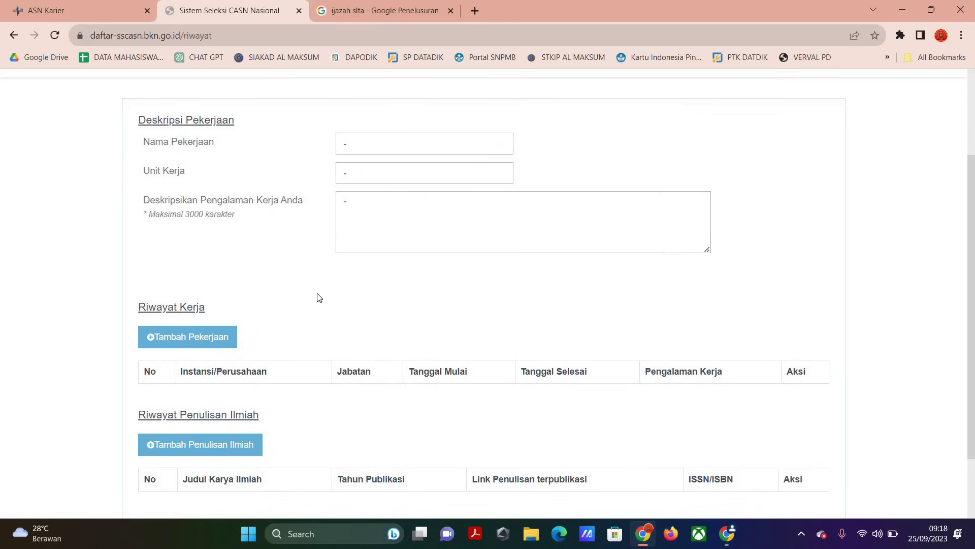
Examine the blank Tambah Penulisan Ilmiah form and close it without saving.
scroll(319, 297, "down", 1)
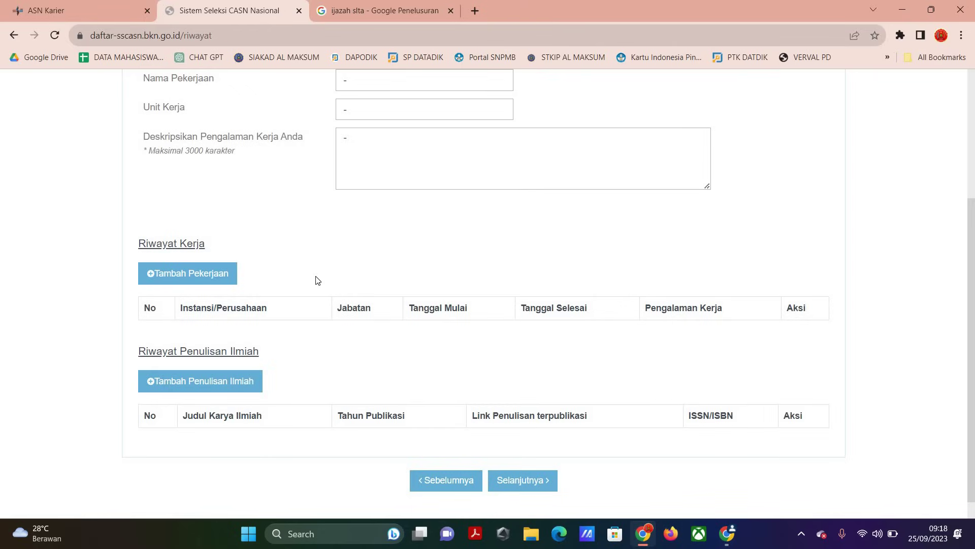
left_click(179, 389)
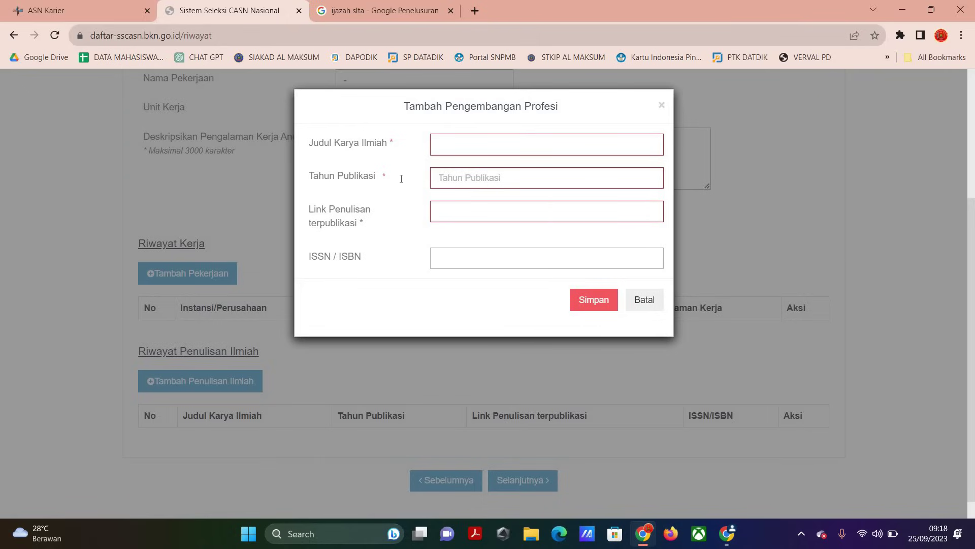
key("Escape")
Review the Riwayat entries and continue to the Dokumen stage.
scroll(402, 180, "up", 4)
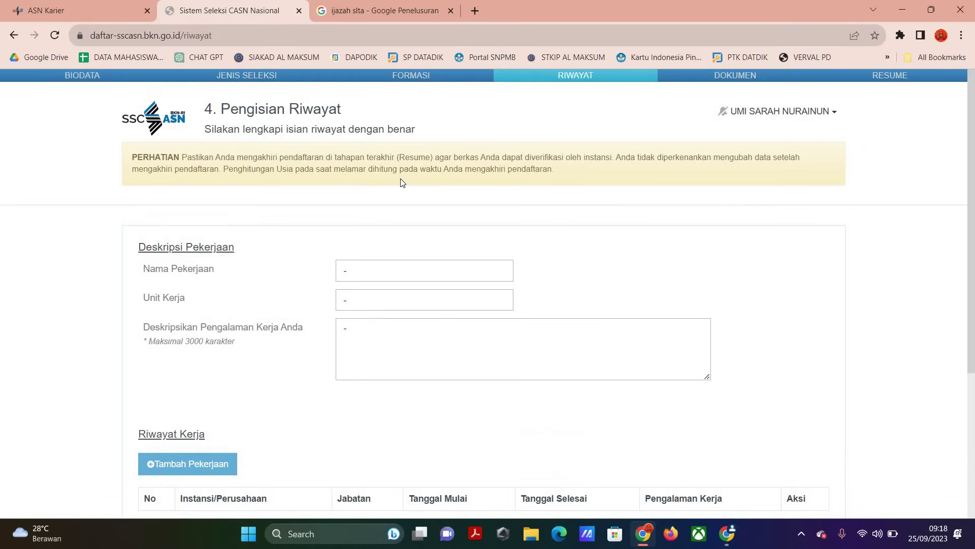
scroll(570, 421, "down", 4)
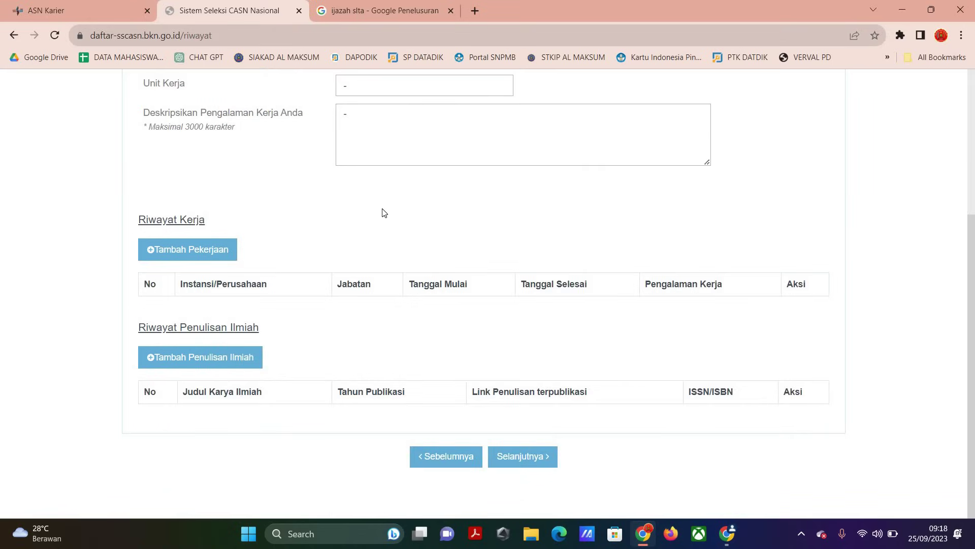
scroll(460, 214, "up", 4)
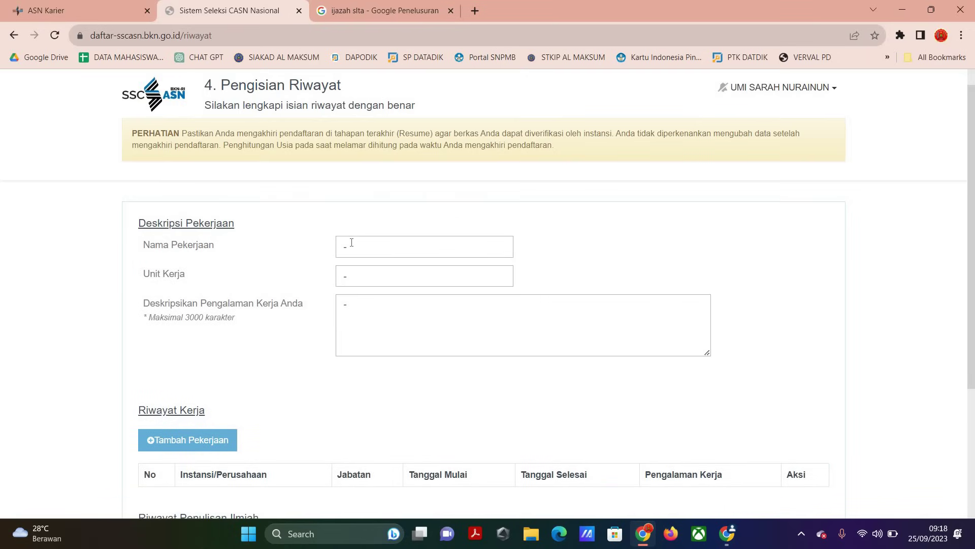
scroll(352, 243, "down", 1)
scroll(443, 240, "up", 2)
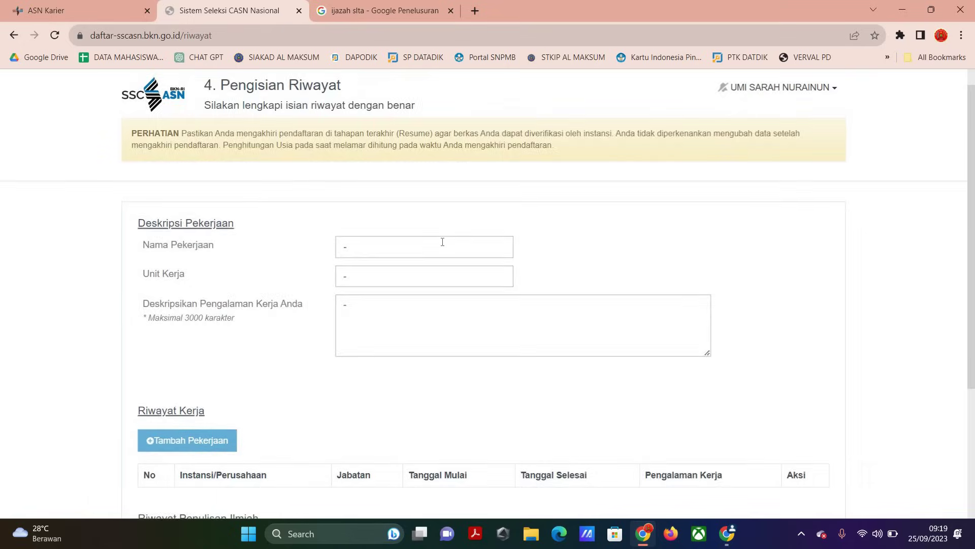
scroll(518, 461, "down", 4)
left_click(521, 458)
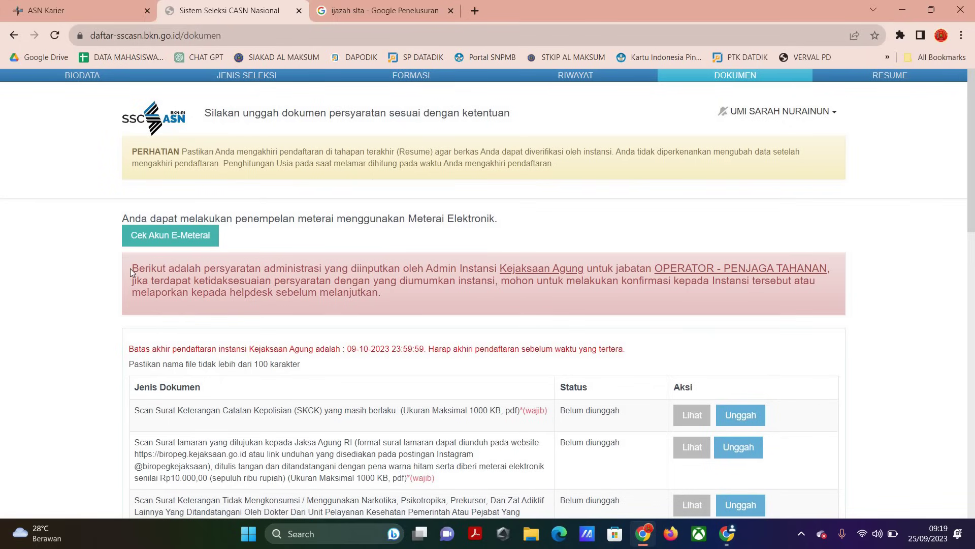
Highlight and read the notice about Kejaksaan Agung's administrative requirements for the OPERATOR - PENJAGA TAHANAN position.
left_click_drag(132, 268, 406, 308)
mouse_move(194, 281)
left_mouse_down()
mouse_move(264, 281)
mouse_move(182, 282)
left_mouse_up()
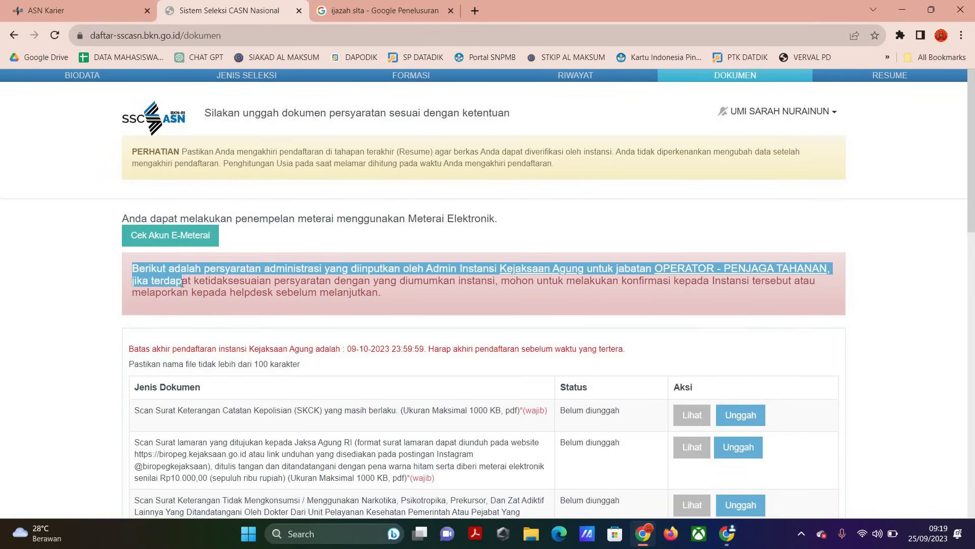
left_click_drag(274, 283, 647, 303)
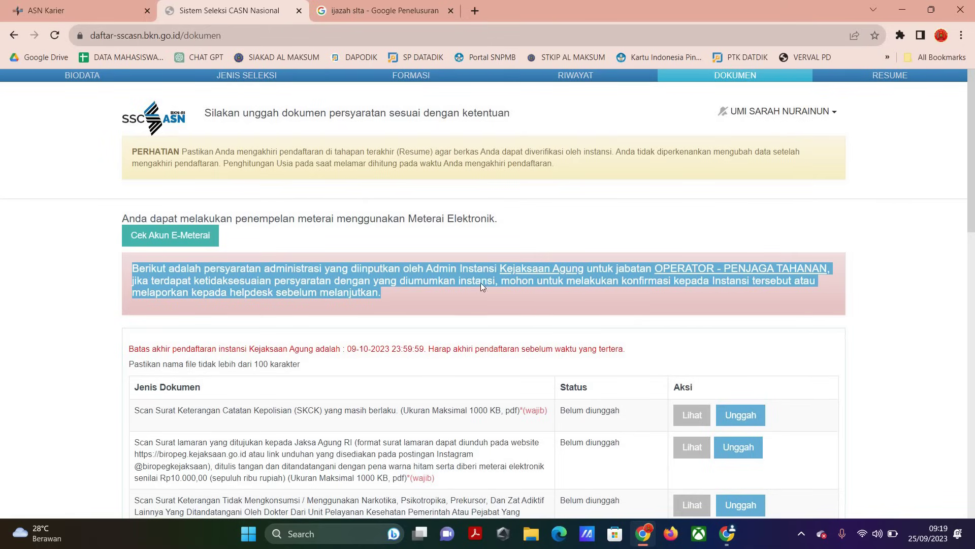
Examine the registration deadline and the list of required documents with their file size and format limits.
scroll(481, 283, "down", 6)
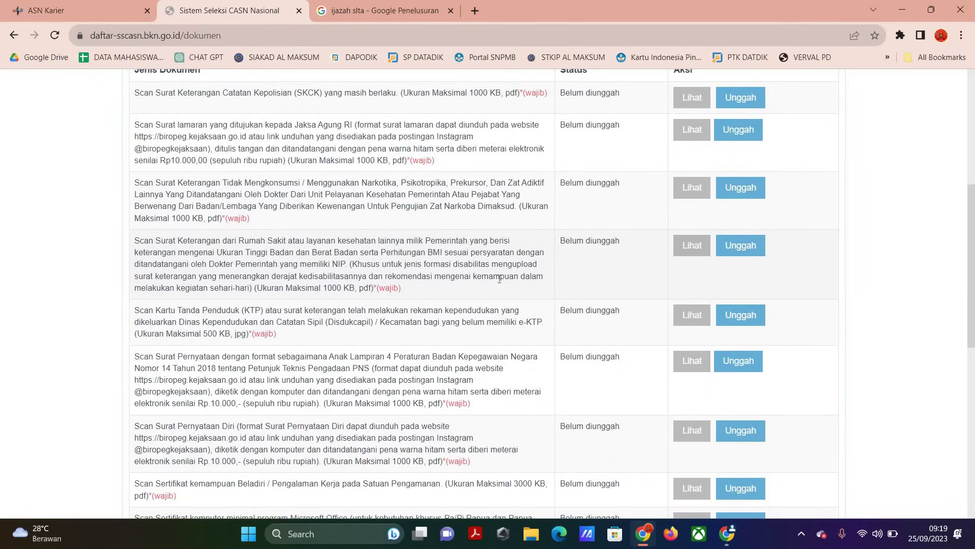
scroll(487, 284, "up", 5)
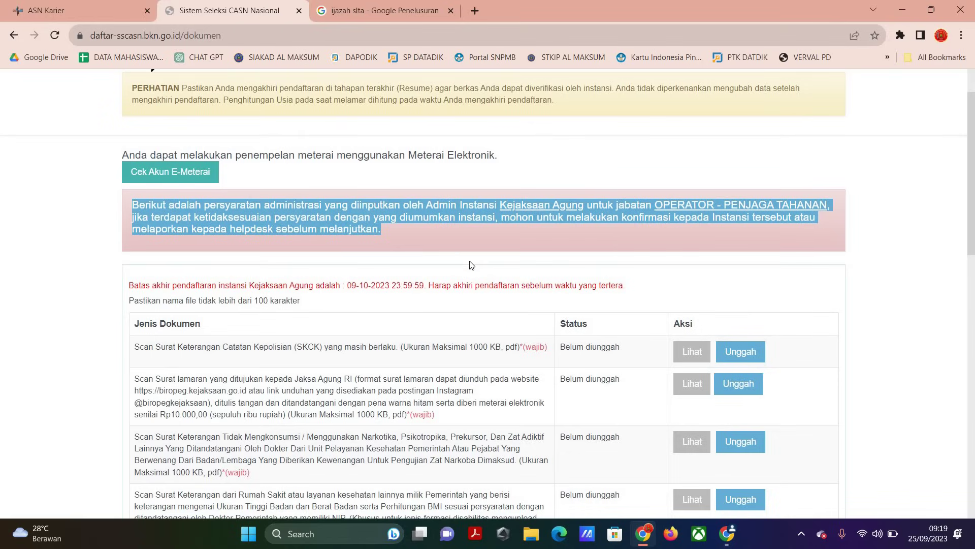
scroll(129, 241, "down", 2)
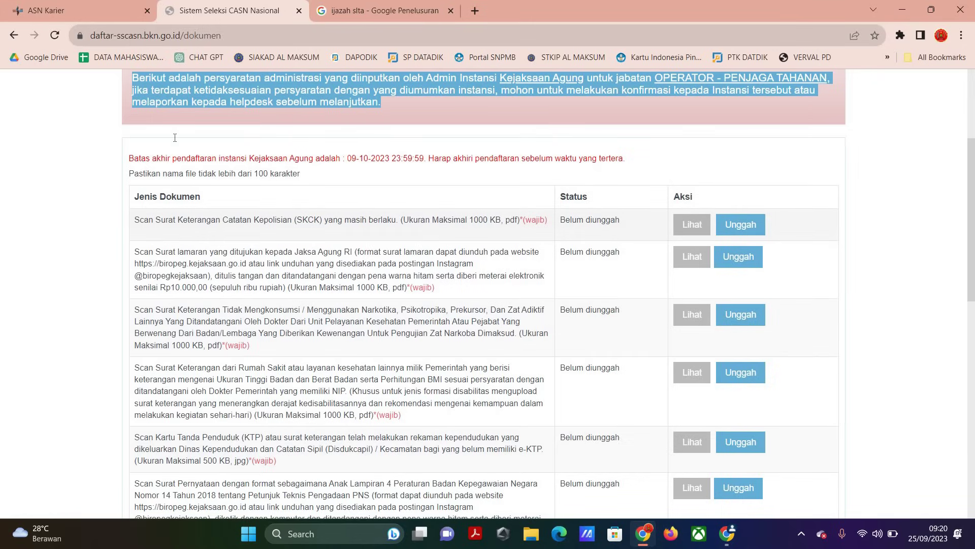
scroll(175, 138, "down", 2)
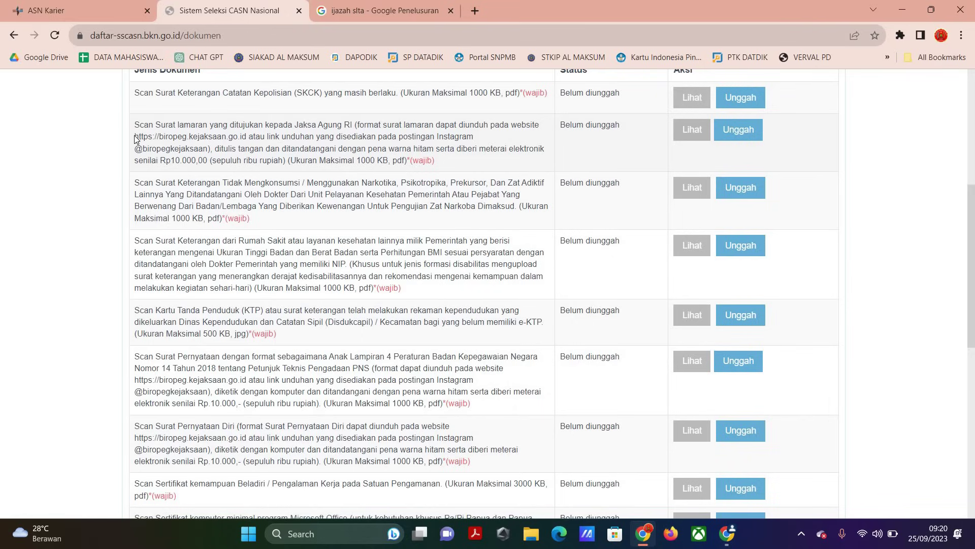
left_click_drag(134, 137, 249, 136)
left_click(450, 10)
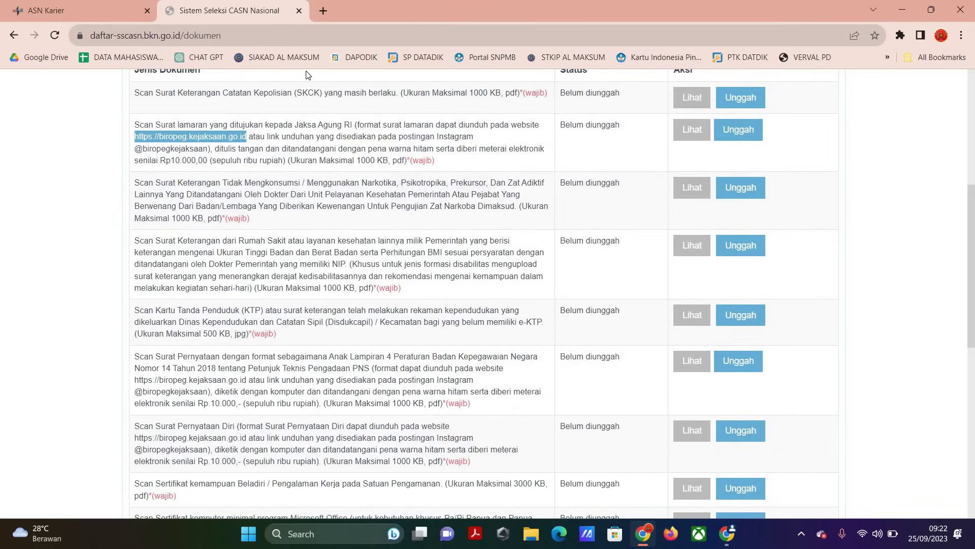
left_click(322, 11)
key("ctrl+v")
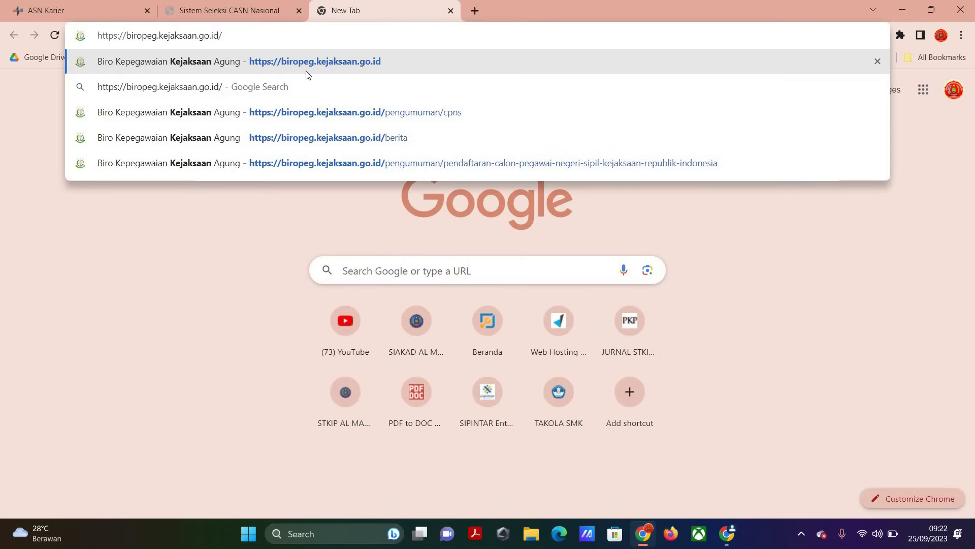
key("Return")
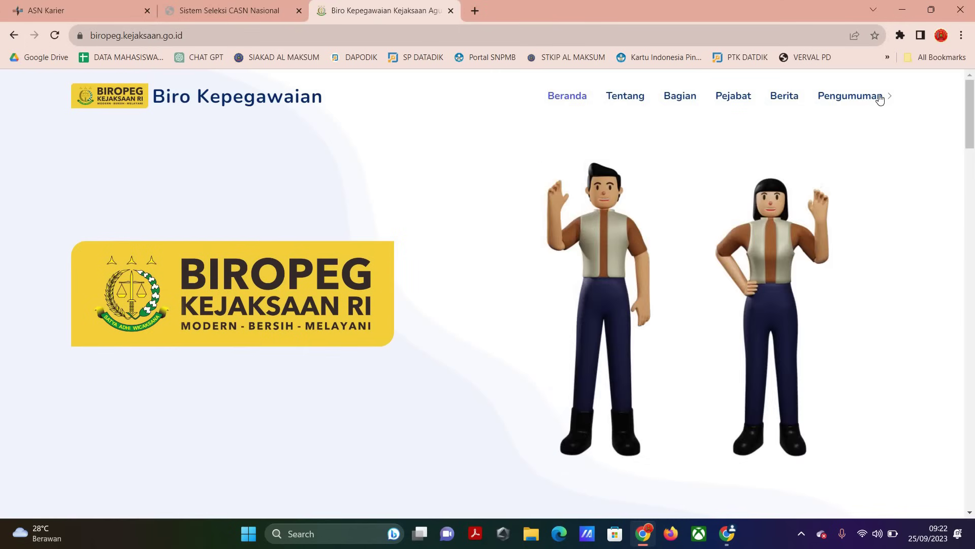
mouse_move(876, 96)
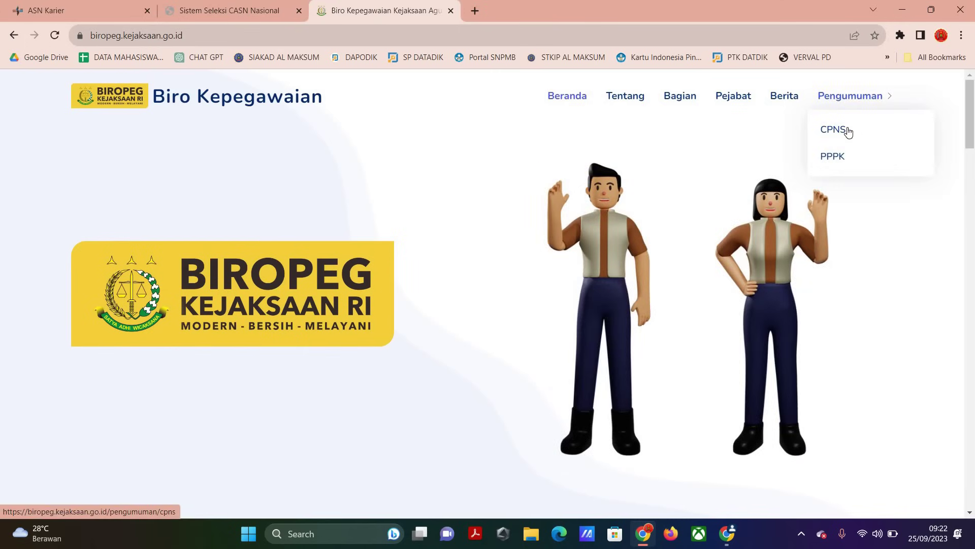
left_click(847, 130)
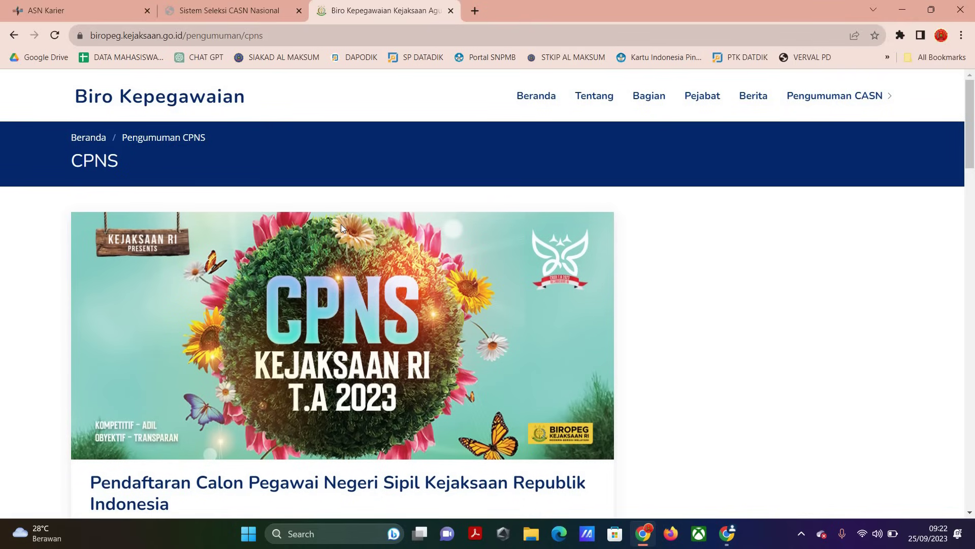
Open the announcement "Pengumuman Seleksi Pengadaan CPNS Kejaksaan Republik Indonesia TA 2023 dan Format Surat Yang Ditentukan".
scroll(341, 224, "down", 3)
scroll(340, 224, "down", 15)
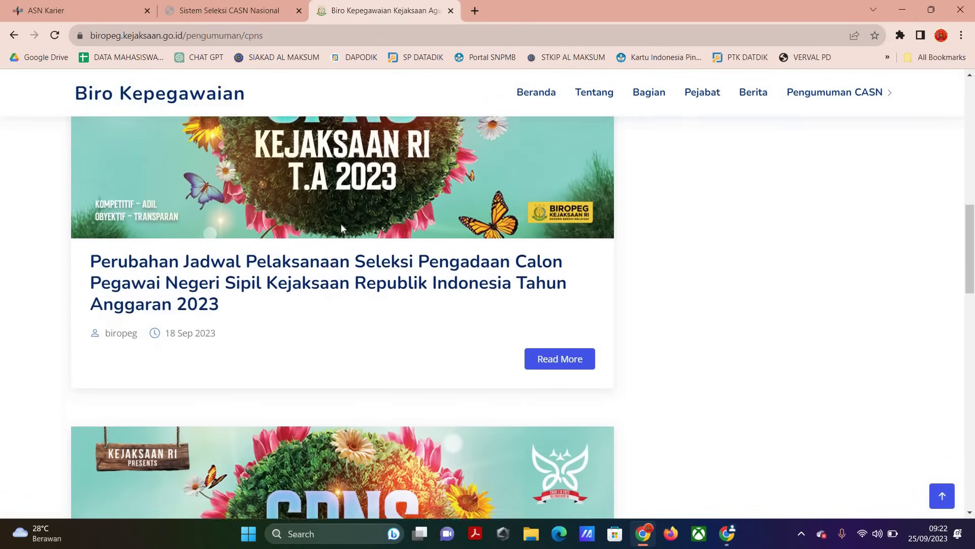
scroll(265, 196, "down", 2)
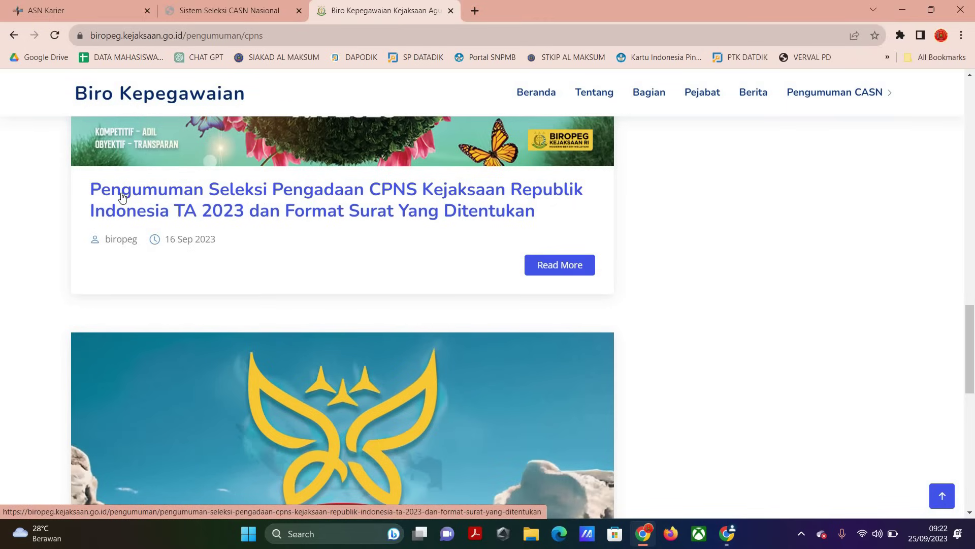
left_click(352, 195)
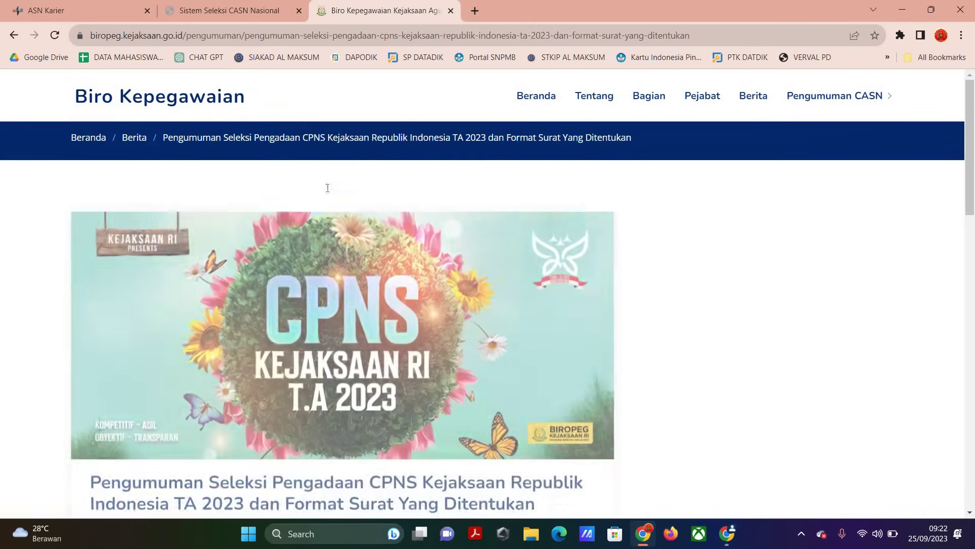
Download the Format Surat Lamaran Pelamar CPNS Kejaksaan RI file and open it in Word, maximized with editing enabled.
scroll(327, 187, "down", 5)
scroll(655, 284, "down", 7)
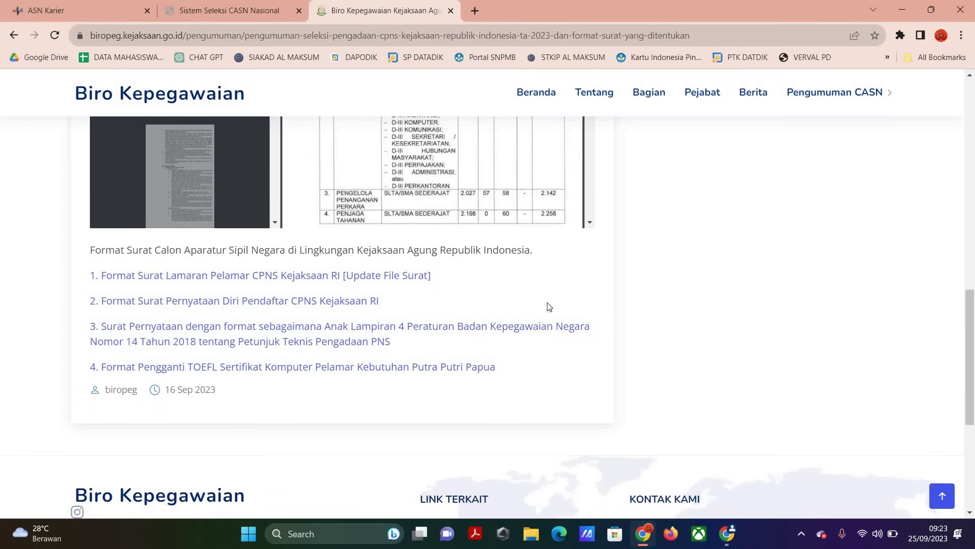
left_click(220, 278)
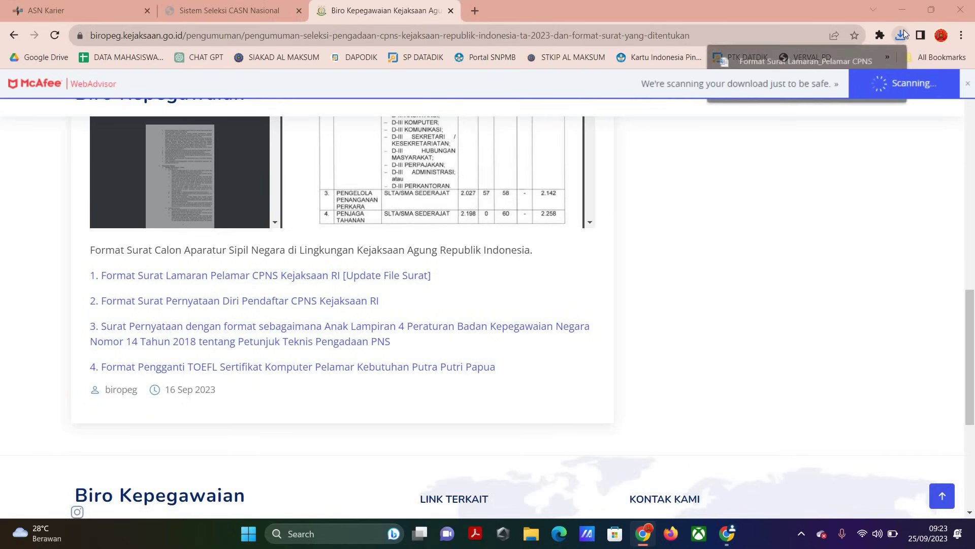
left_click(789, 59)
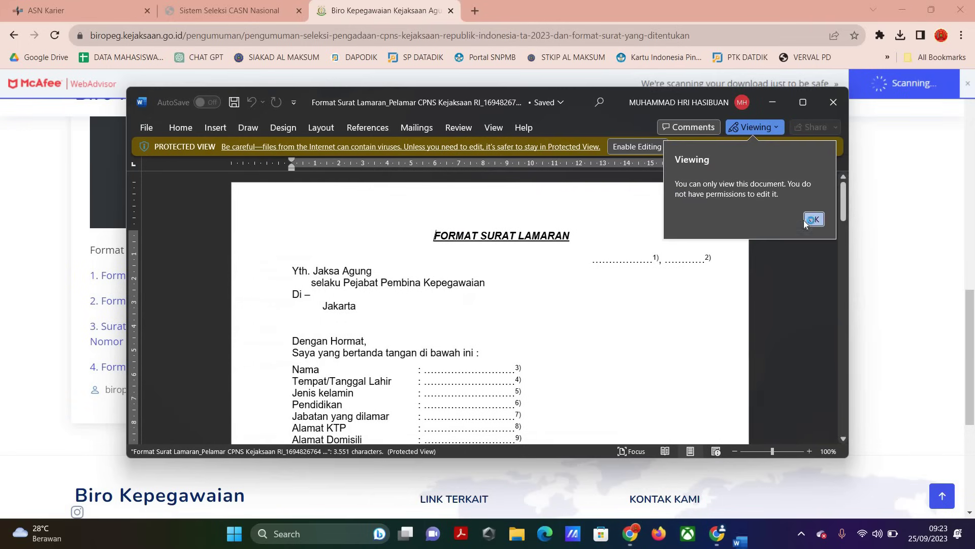
left_click(637, 146)
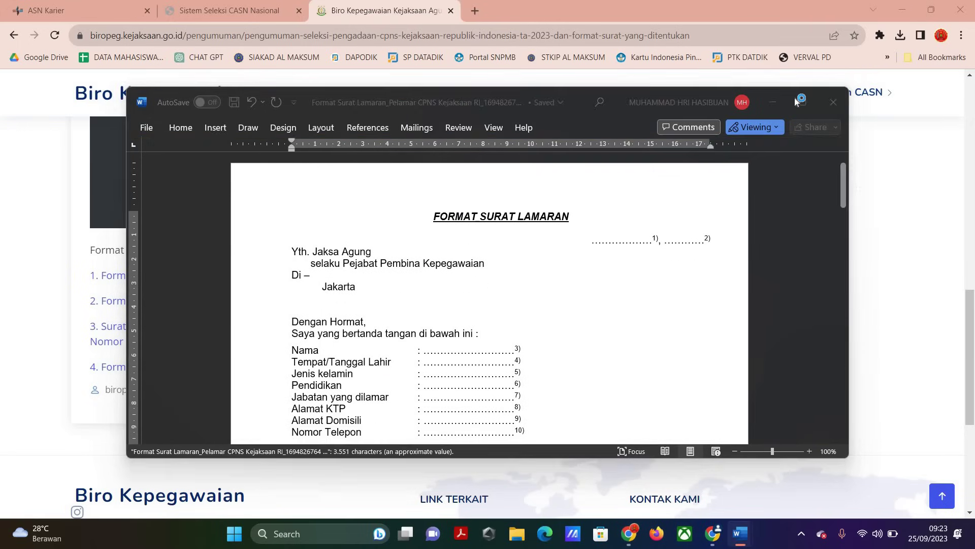
left_click(803, 102)
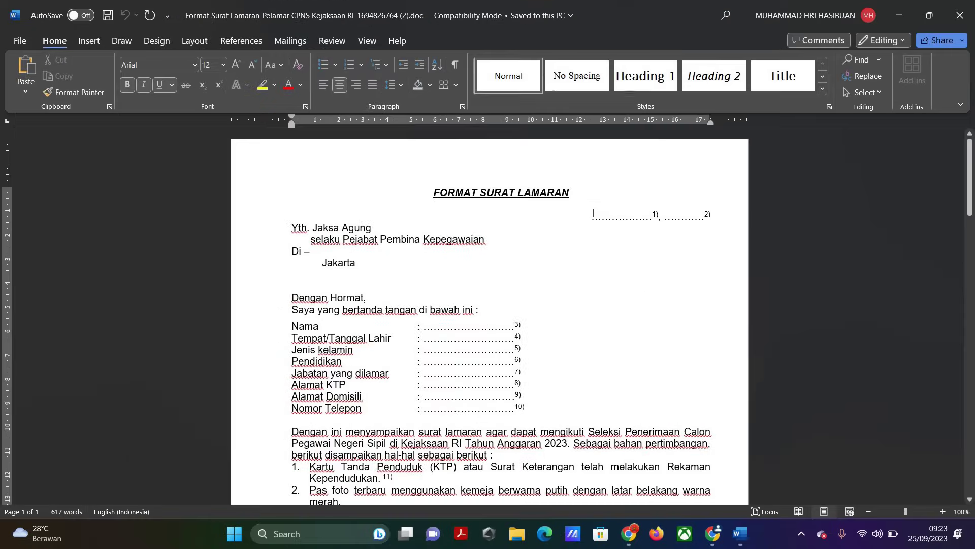
Read through the application letter template, covering its blank fields, attachment list, e-Meterai signature block and Catatan filling notes.
left_click(429, 262)
scroll(430, 293, "down", 1)
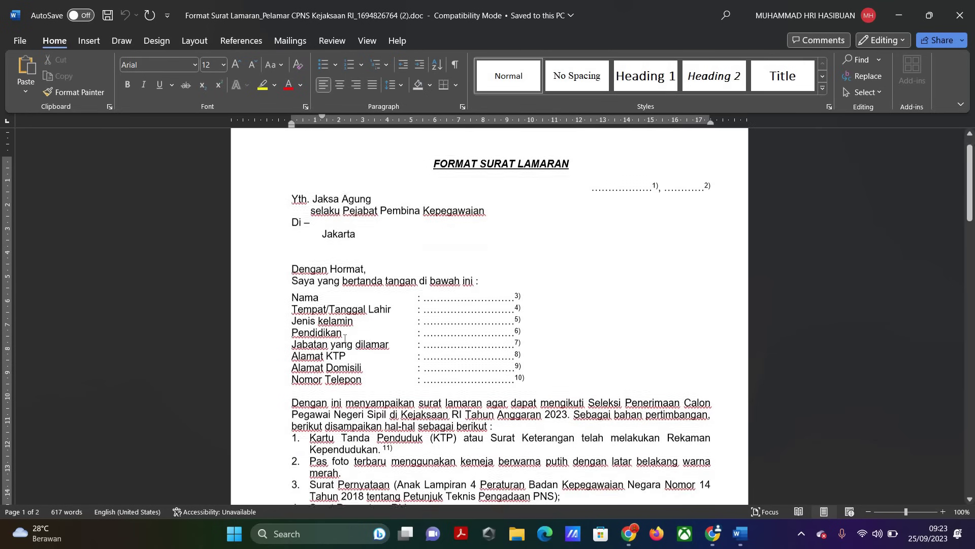
scroll(431, 311, "down", 1)
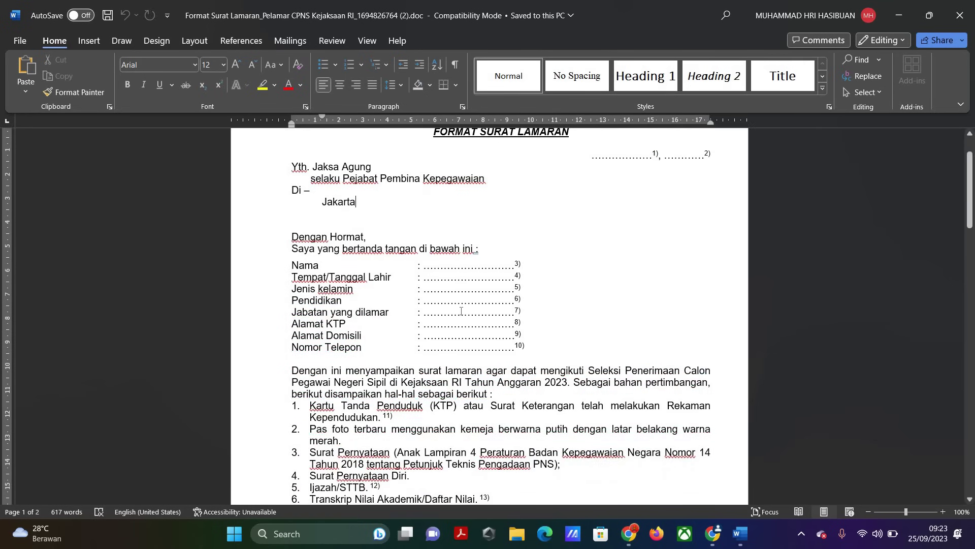
scroll(326, 310, "down", 1)
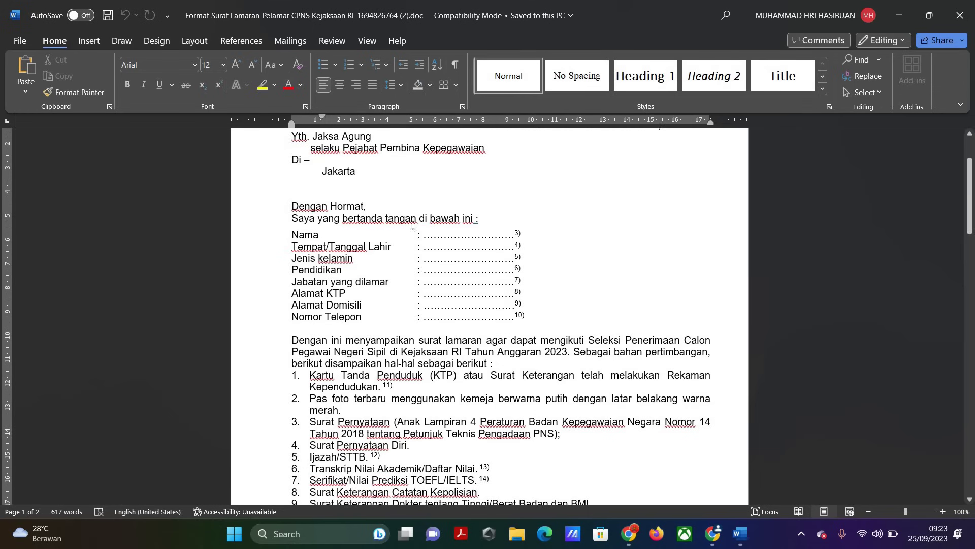
scroll(420, 205, "down", 2)
scroll(403, 220, "down", 10)
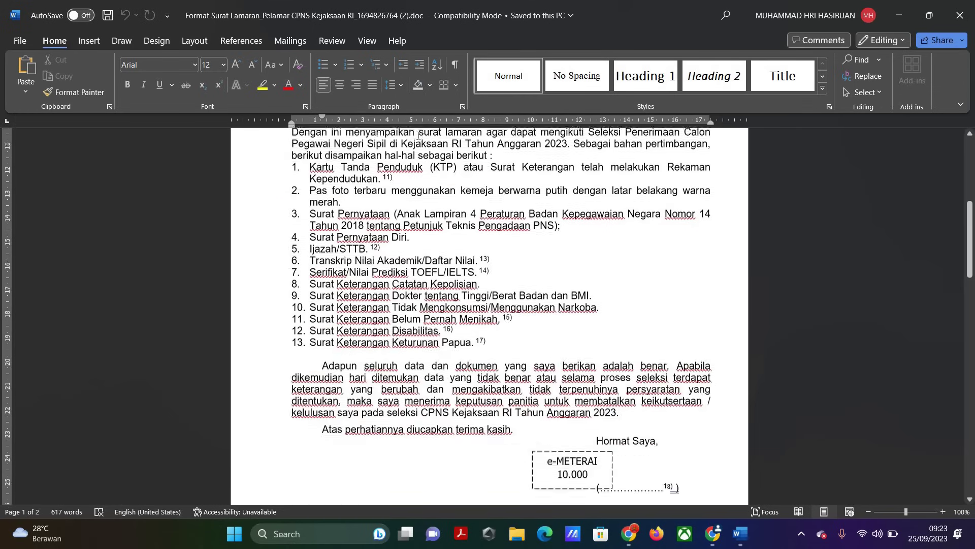
scroll(448, 270, "up", 16)
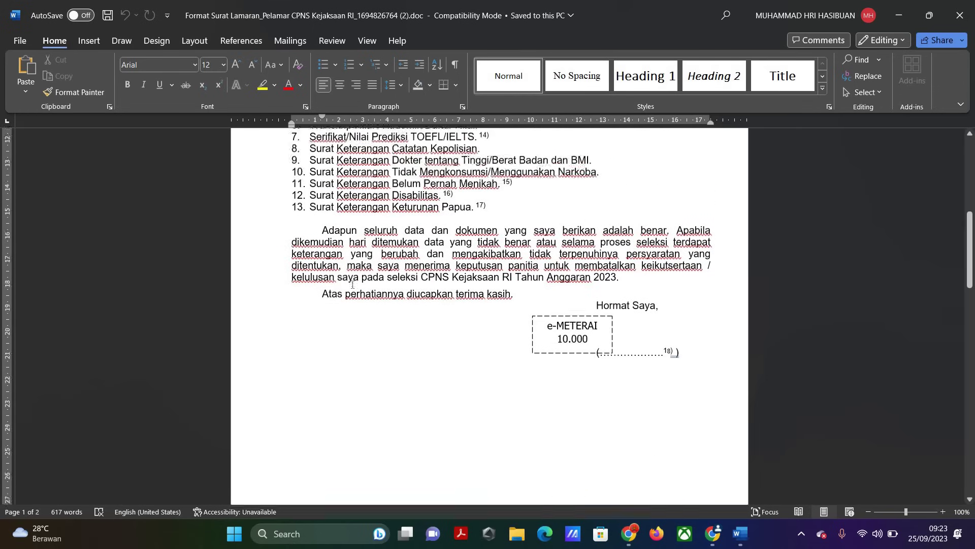
scroll(726, 402, "down", 20)
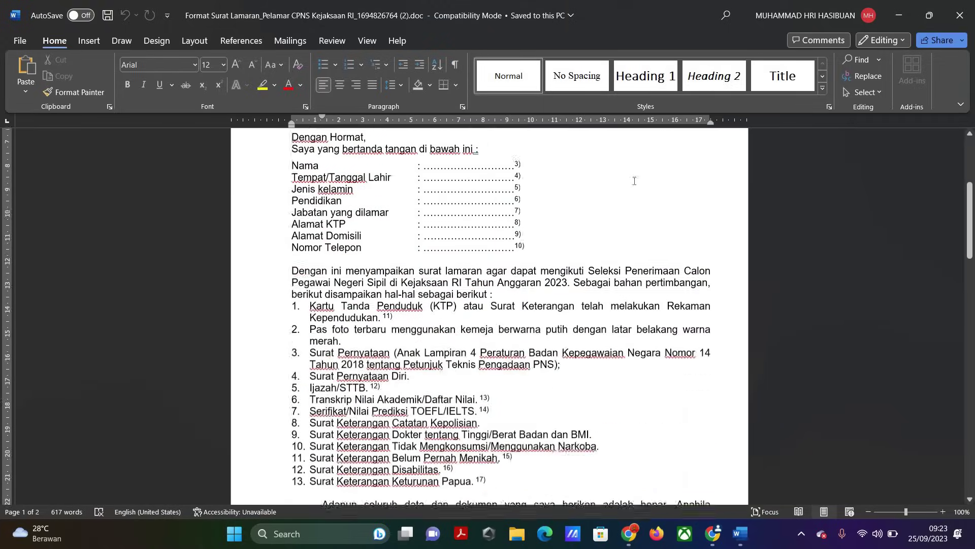
scroll(630, 181, "down", 15)
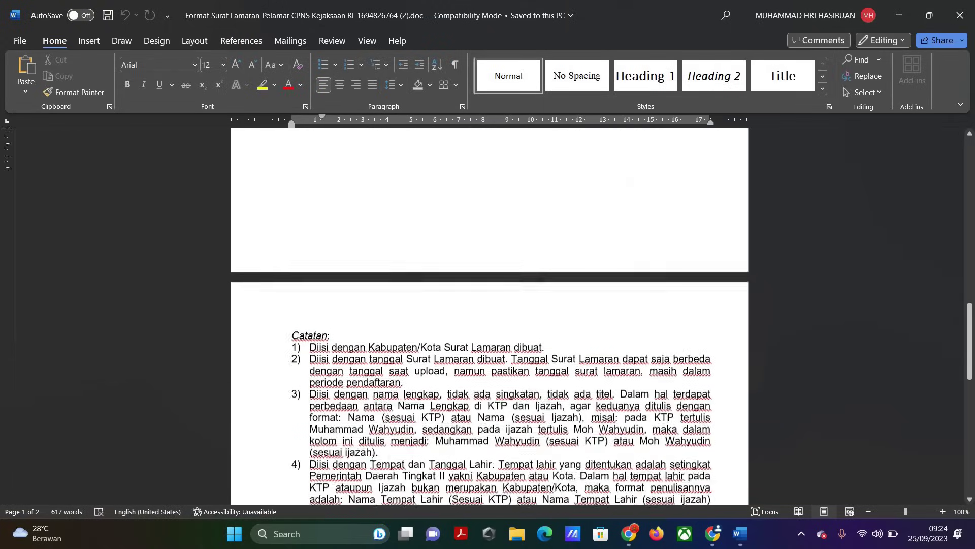
scroll(630, 180, "up", 15)
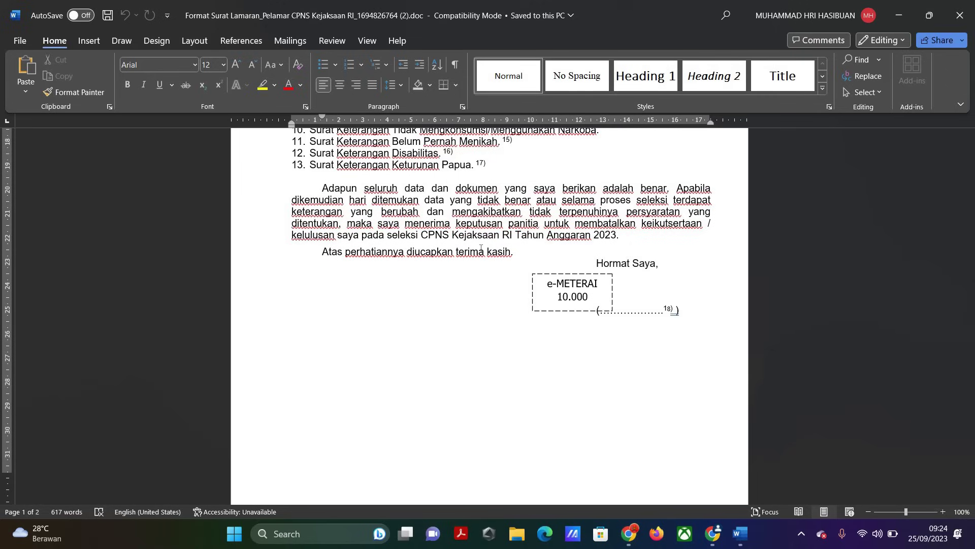
scroll(477, 240, "up", 15)
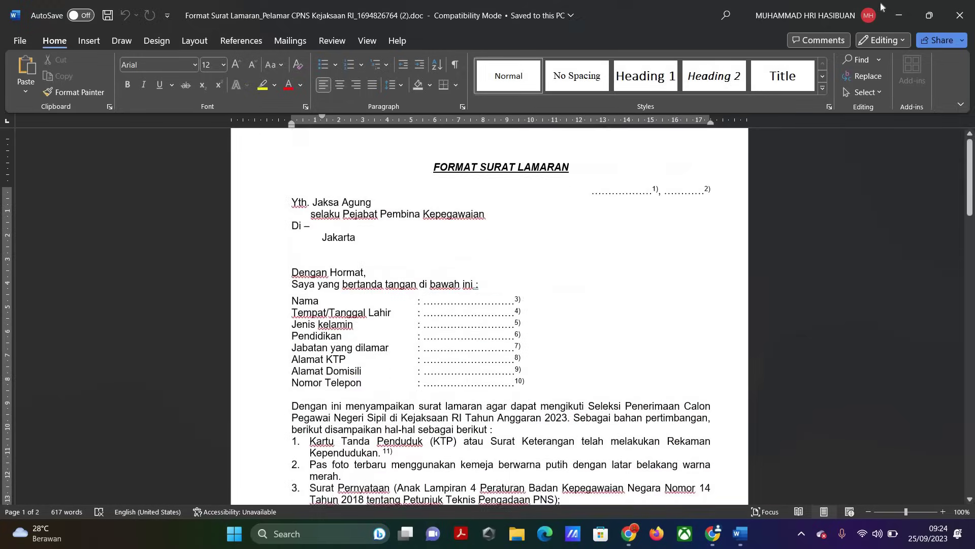
Return to the SSCASN document list in the browser and highlight the Surat Keterangan Tidak Mengkonsumsi Narkotika requirement and its wajib mark.
key("alt+Tab")
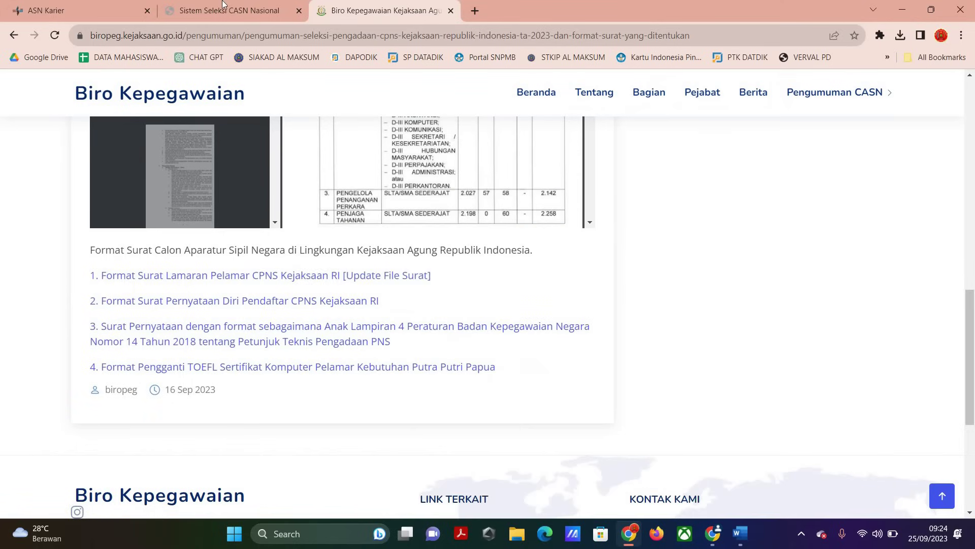
key("ctrl+shift+Tab")
scroll(198, 327, "down", 6)
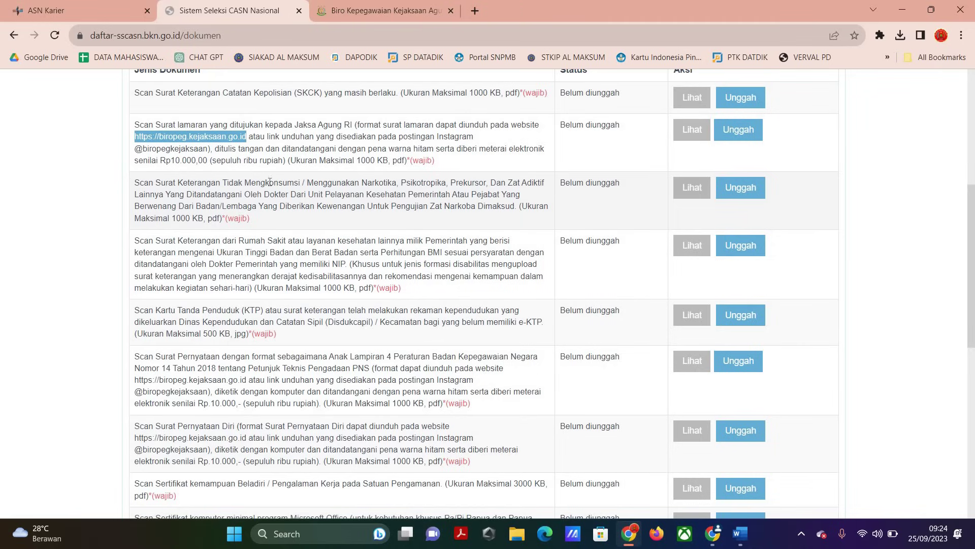
left_click_drag(134, 183, 510, 216)
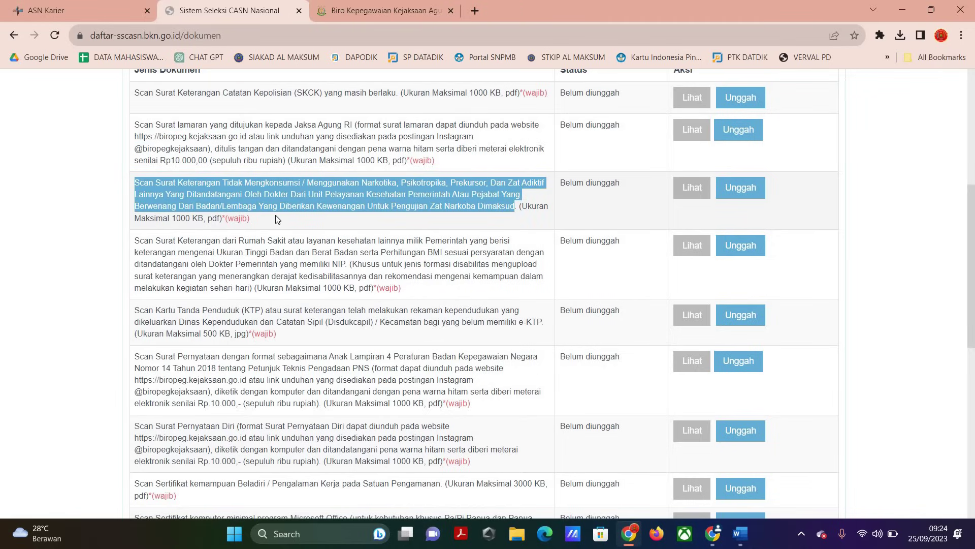
left_click(175, 174)
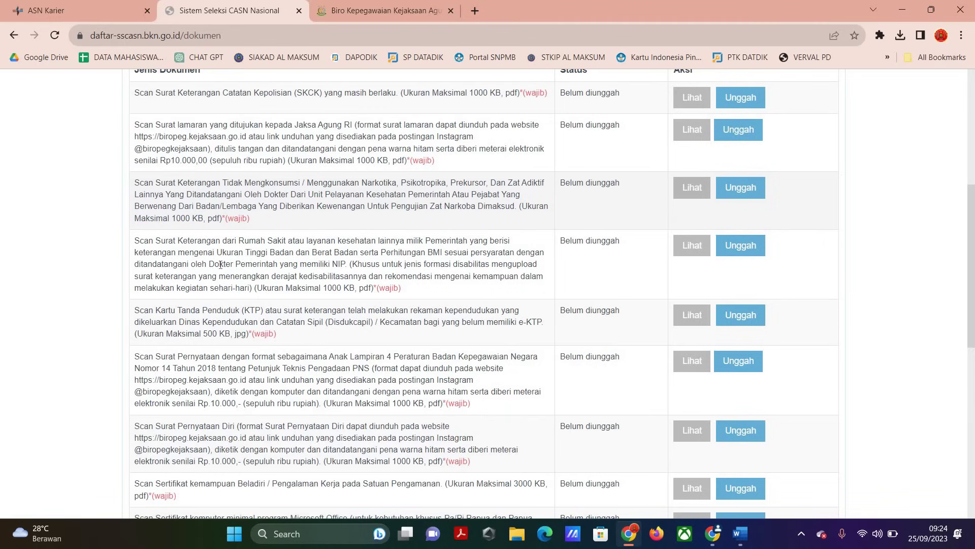
double_click(234, 218)
scroll(193, 201, "down", 3)
scroll(193, 201, "up", 2)
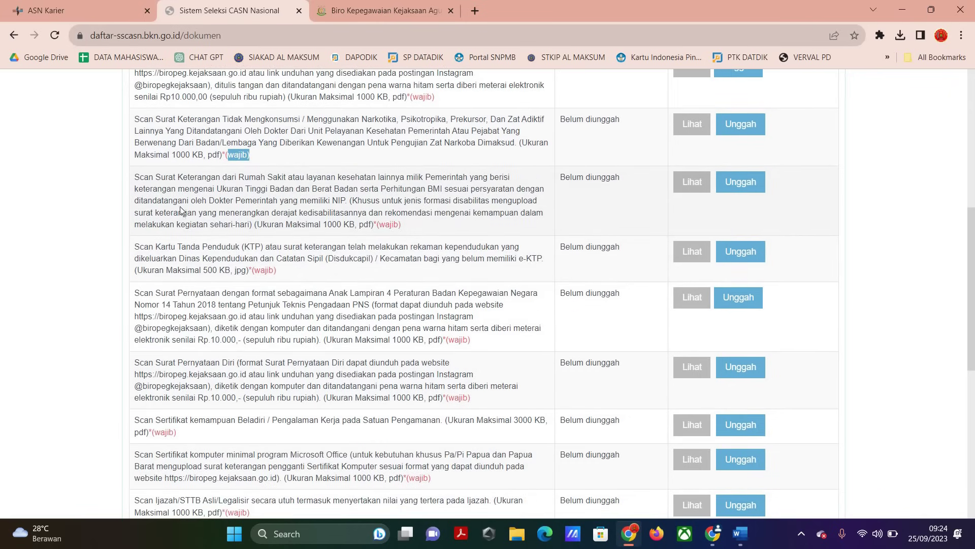
Highlight the hospital certificate requirement on height and weight, and read on to the KTP and Surat Pernyataan requirements.
left_click_drag(139, 177, 379, 190)
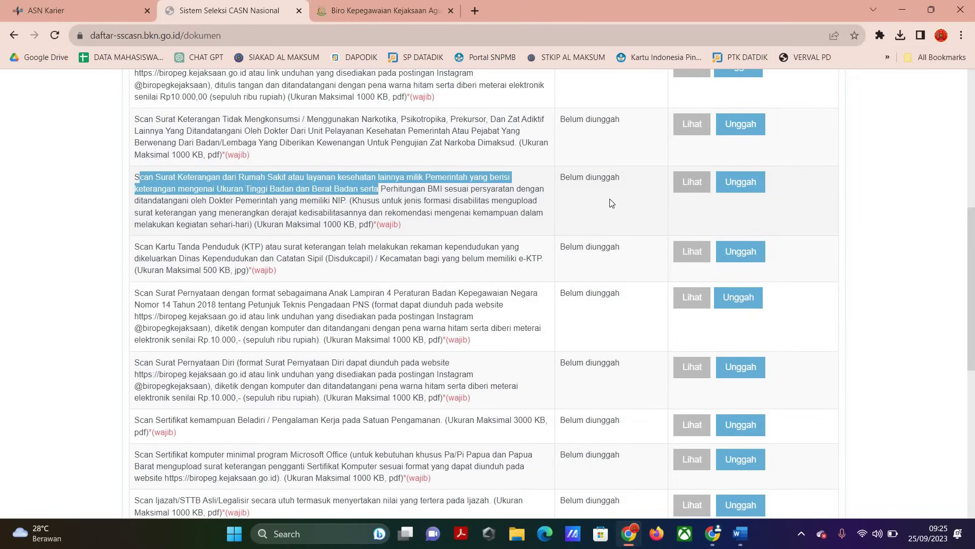
scroll(170, 256, "up", 1)
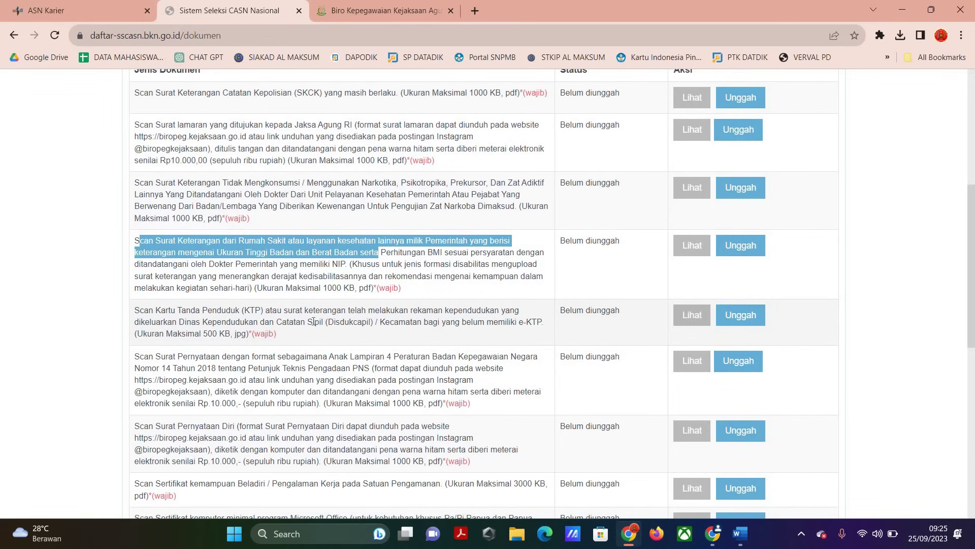
scroll(201, 276, "down", 2)
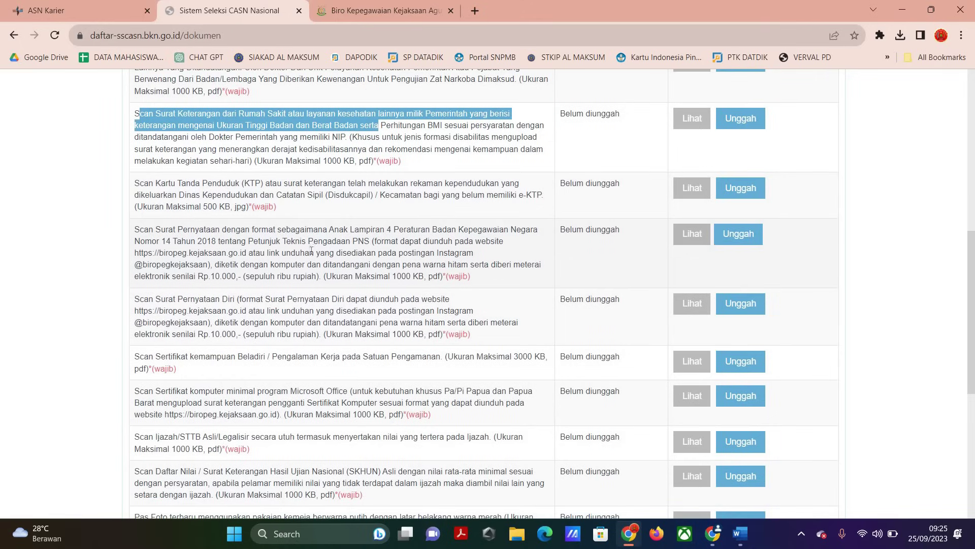
left_click(225, 230)
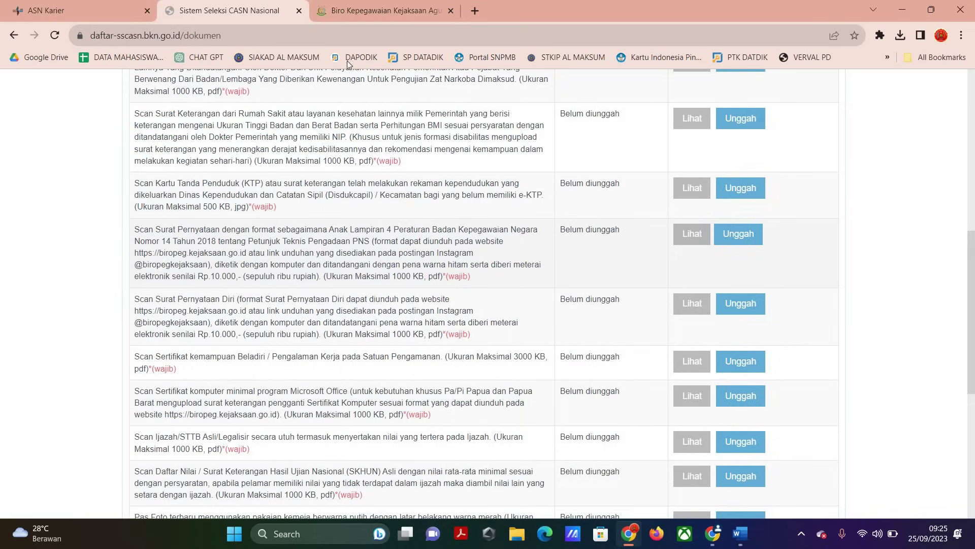
Download the Anak Lampiran 4 Surat Pernyataan template from the Biro Kepegawaian page, open it in Word with editing enabled and read it through.
left_click(345, 8)
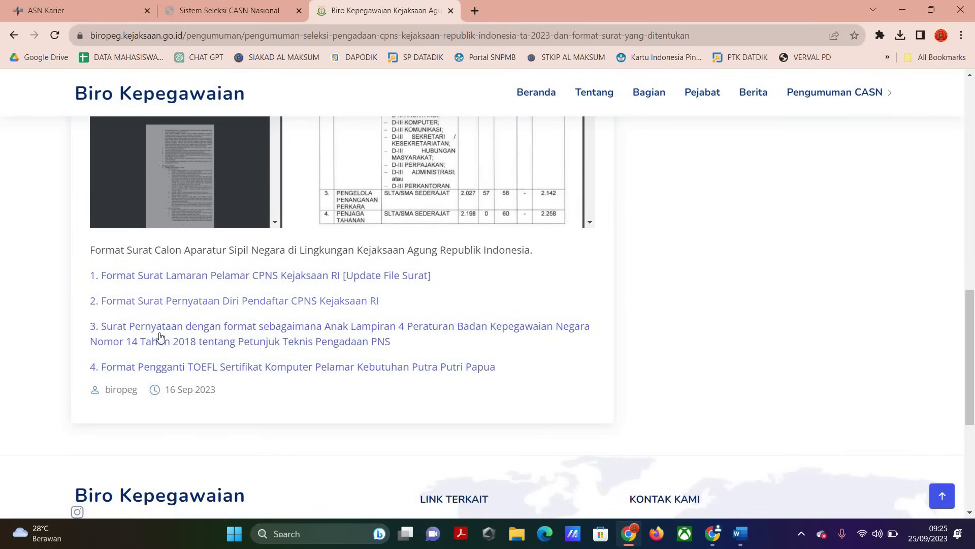
left_click(208, 351)
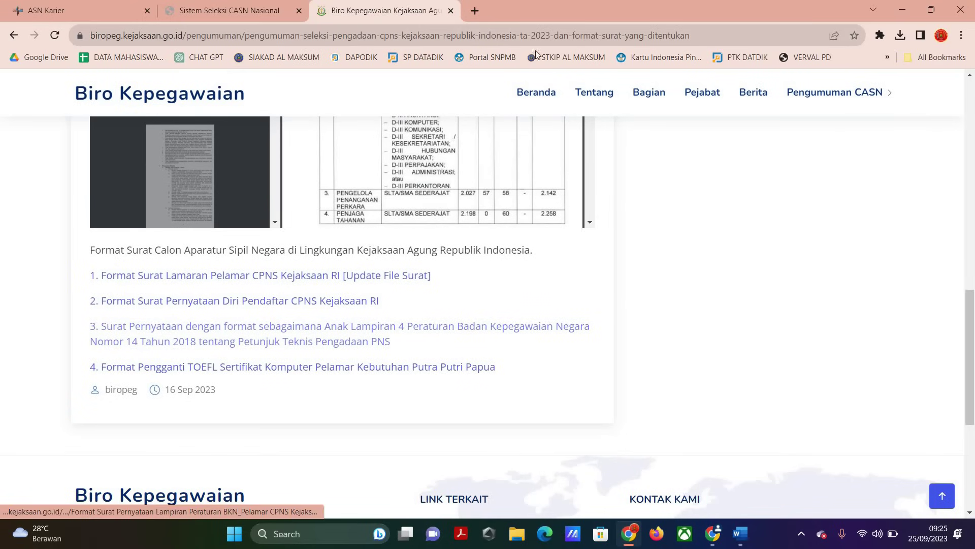
left_click(899, 35)
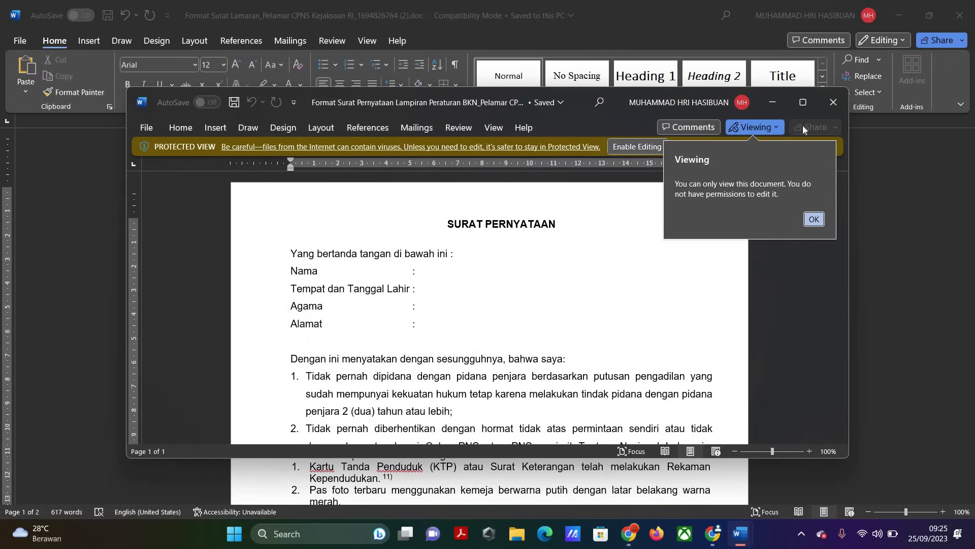
left_click(637, 146)
left_click(802, 102)
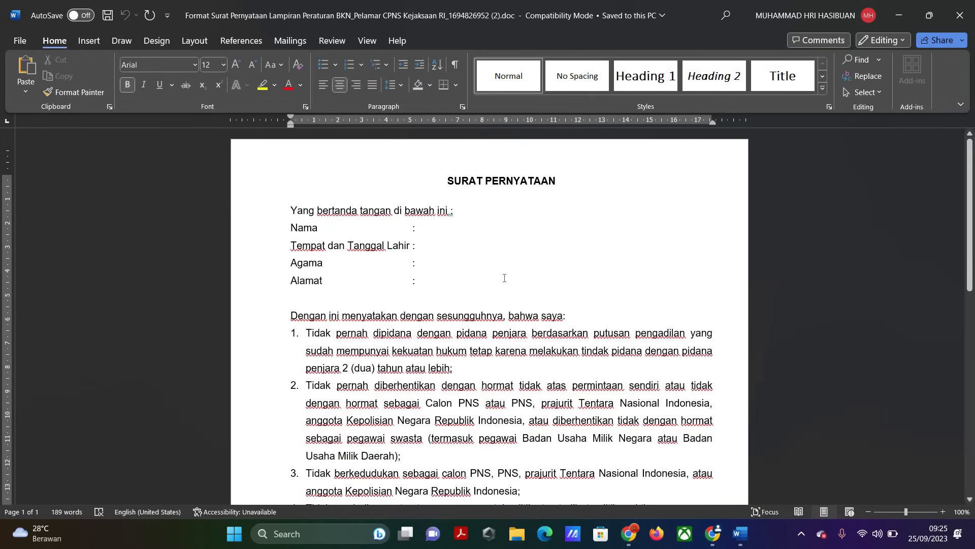
scroll(505, 278, "down", 7)
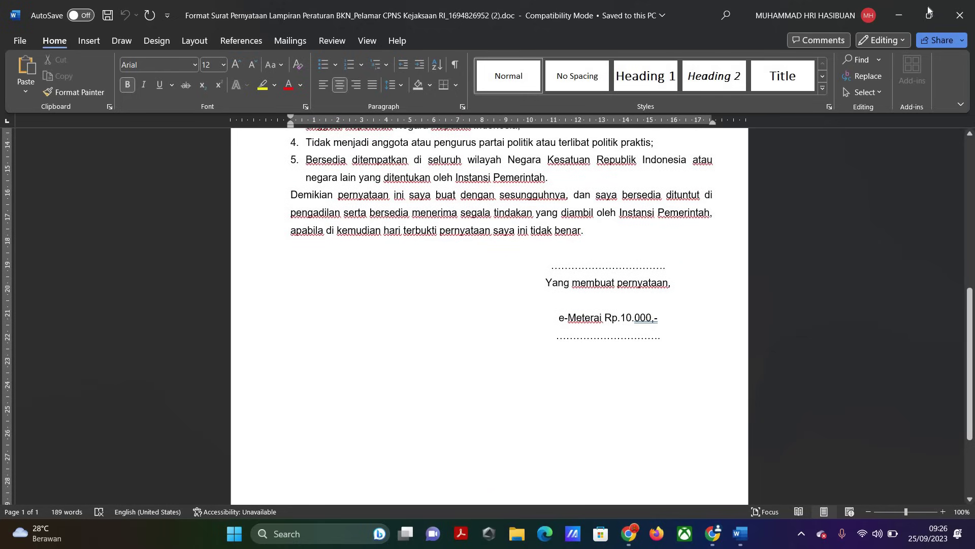
Return to the SSCASN document list, highlight the 10.000 e-Meterai value in the Surat Pernyataan requirement, and read on to Surat Pernyataan Diri.
left_click(899, 15)
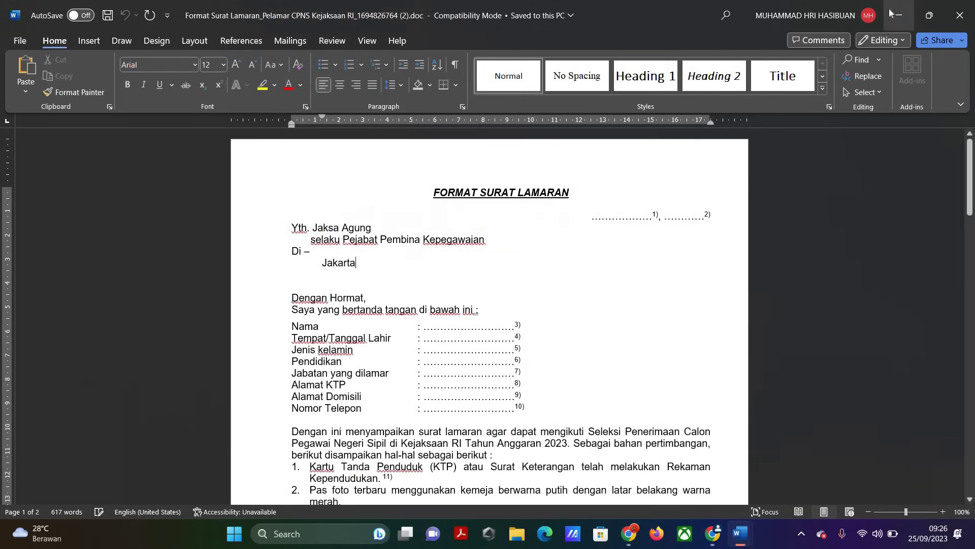
left_click(899, 15)
left_click(238, 9)
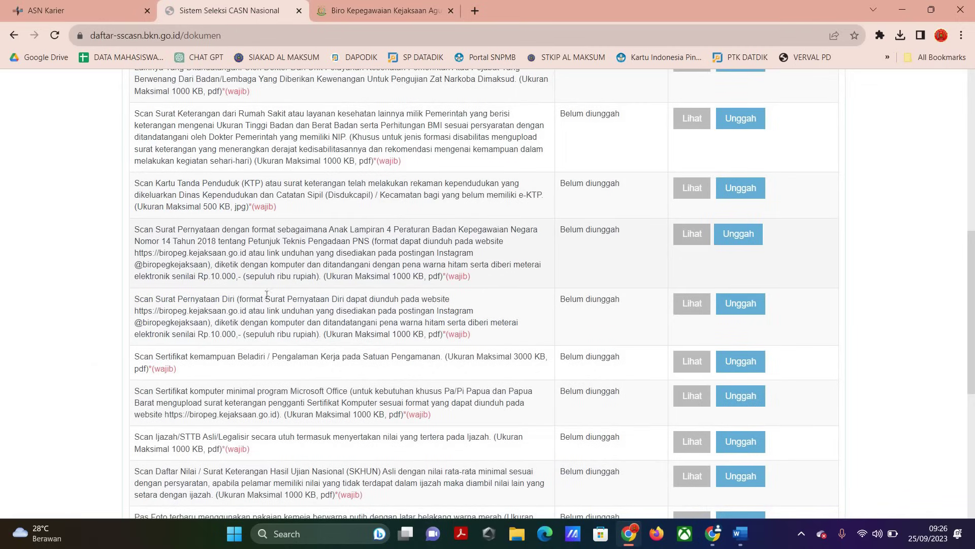
double_click(224, 275)
scroll(223, 275, "down", 2)
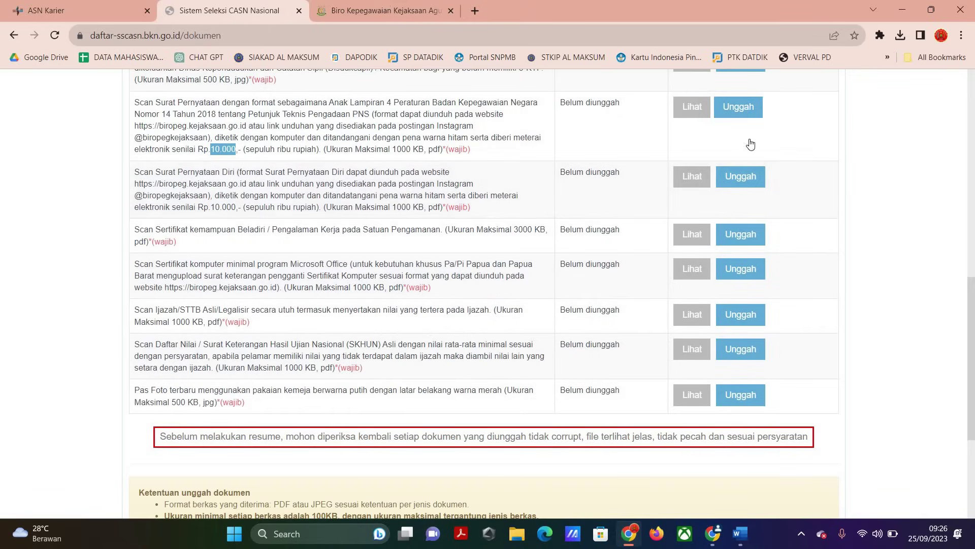
Download the Surat Pernyataan Diri template from the Biro Kepegawaian page, read it in Word with editing enabled down to the Meterai block, and close it.
key("ctrl+Tab")
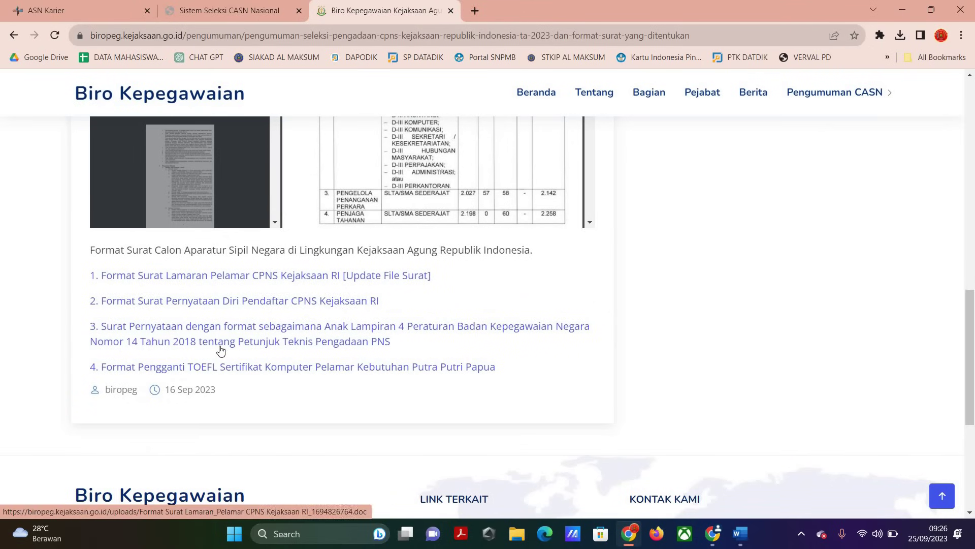
left_click(893, 36)
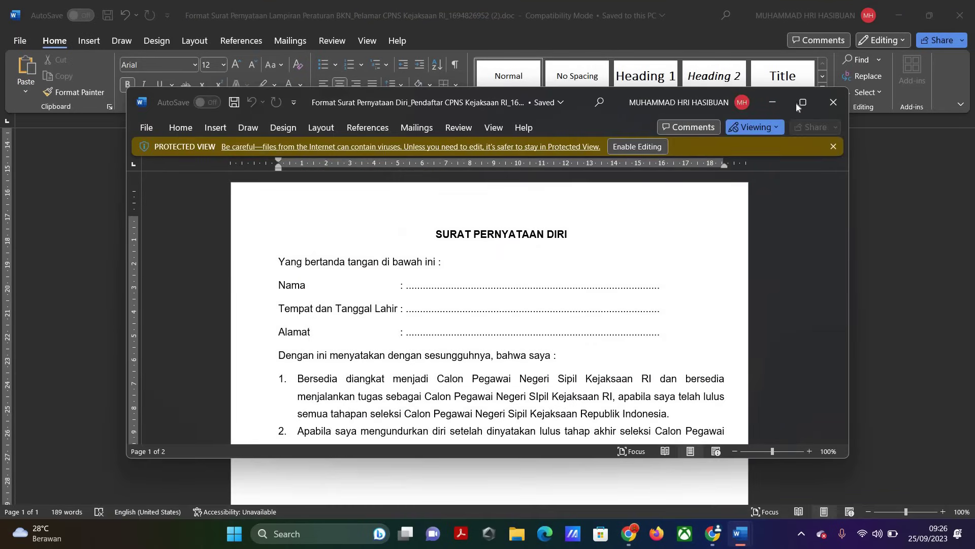
left_click(797, 103)
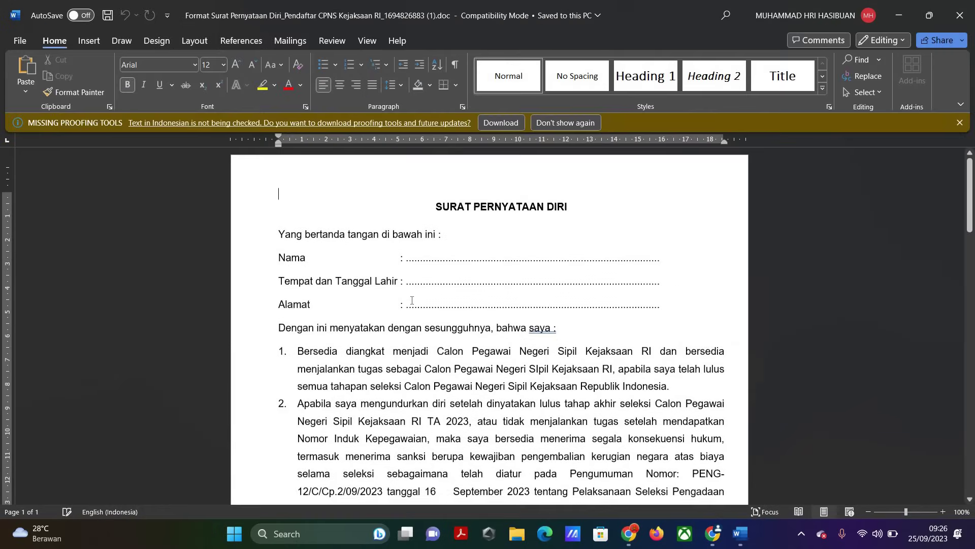
scroll(466, 299, "down", 3)
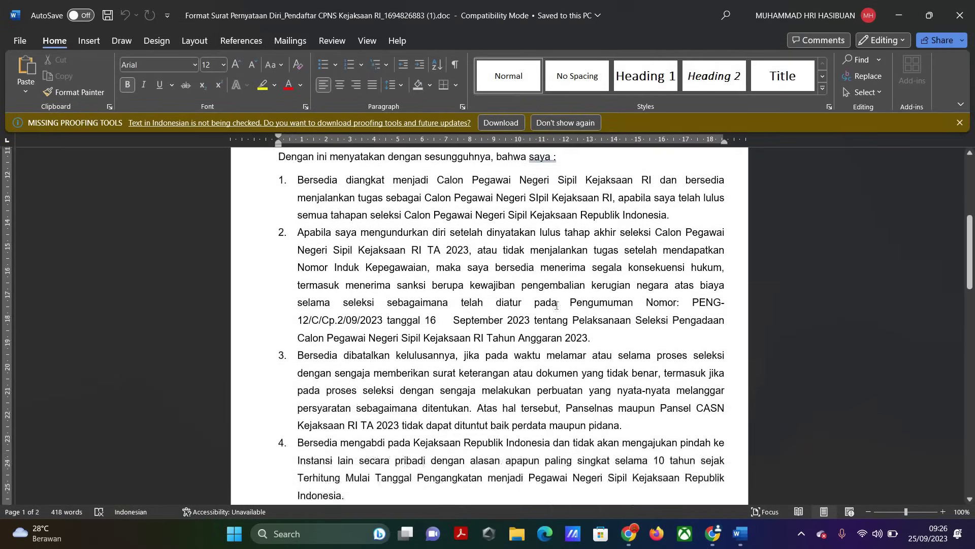
scroll(557, 305, "down", 13)
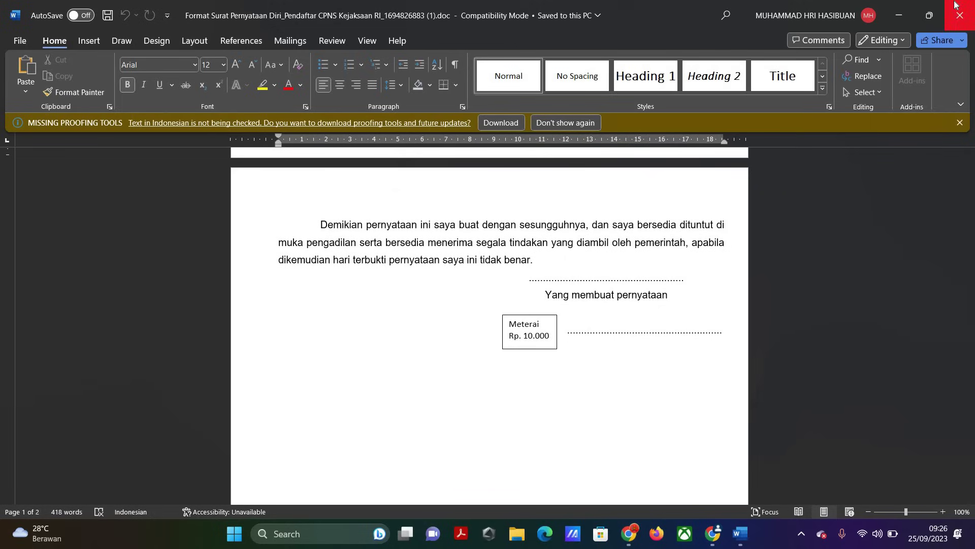
left_click(955, 5)
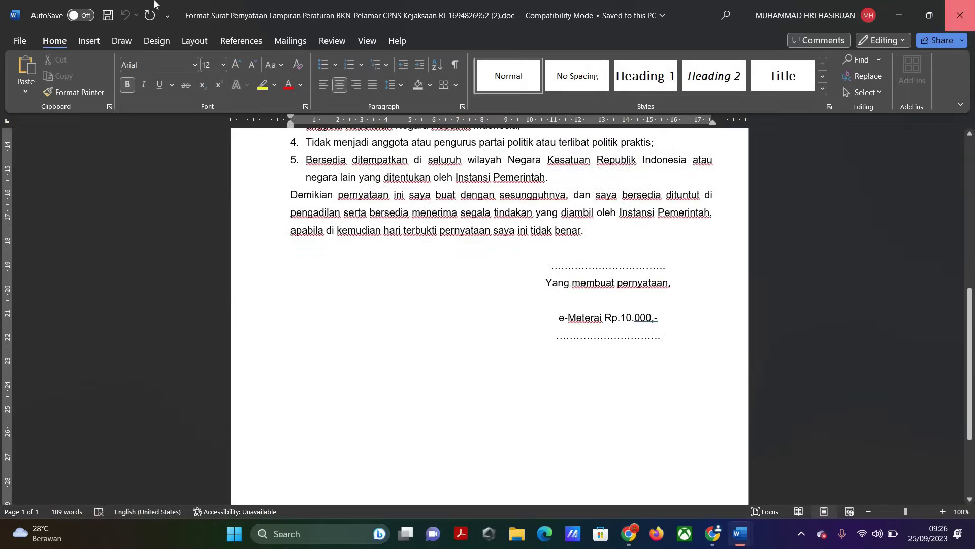
Back in the SSCASN document list, highlight the wajib mark of the Beladiri certificate and the Microsoft Office wording of the computer certificate requirement.
key("ctrl+shift+Tab")
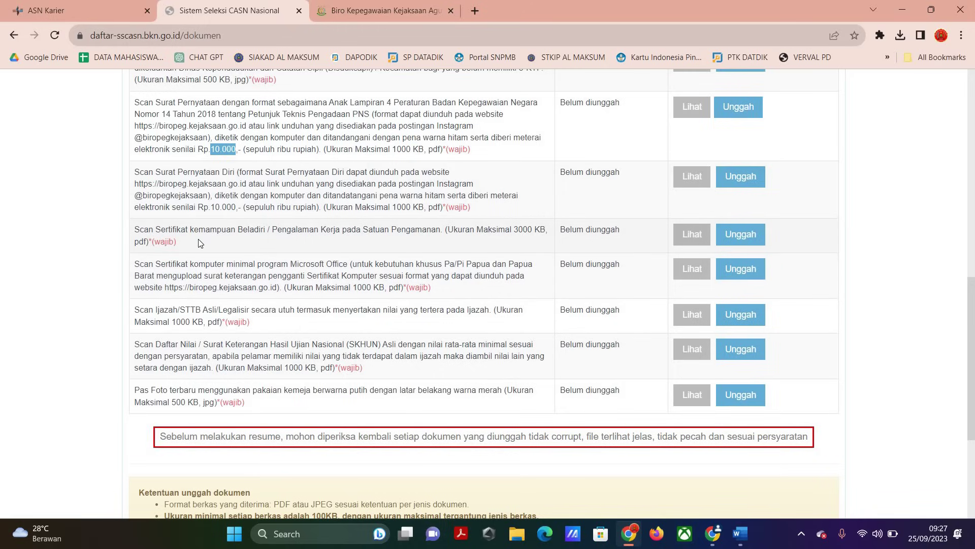
left_click_drag(177, 243, 161, 243)
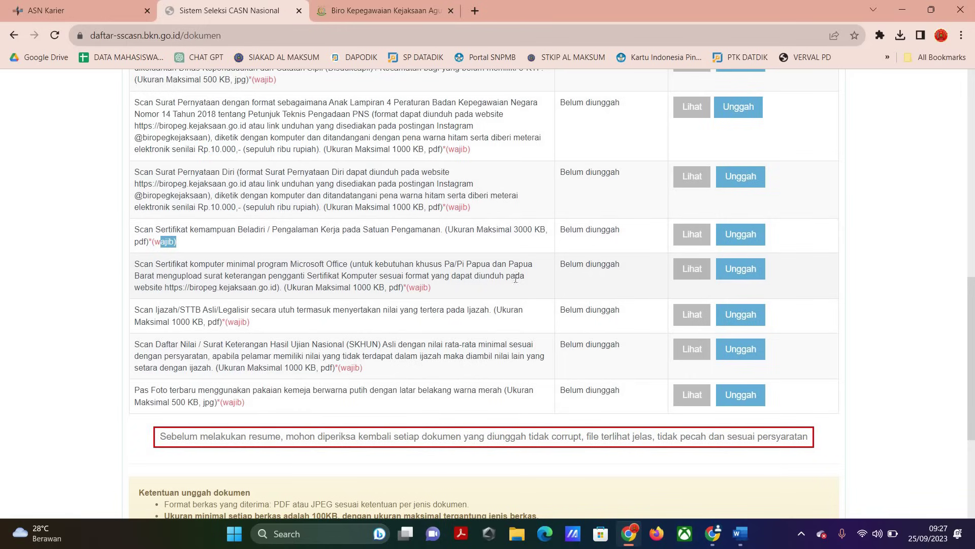
left_click_drag(297, 264, 365, 265)
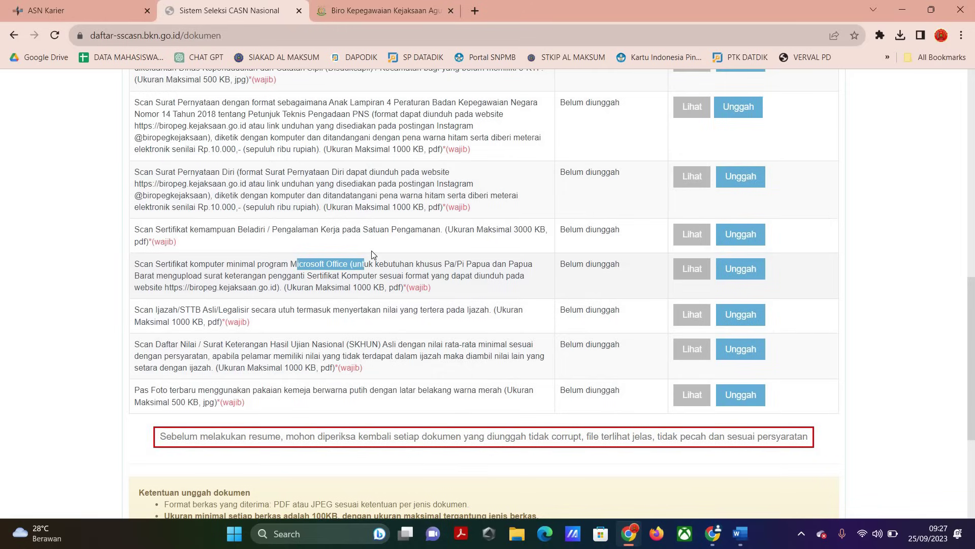
mouse_move(407, 288)
left_mouse_down()
mouse_move(432, 288)
mouse_move(409, 288)
left_mouse_up()
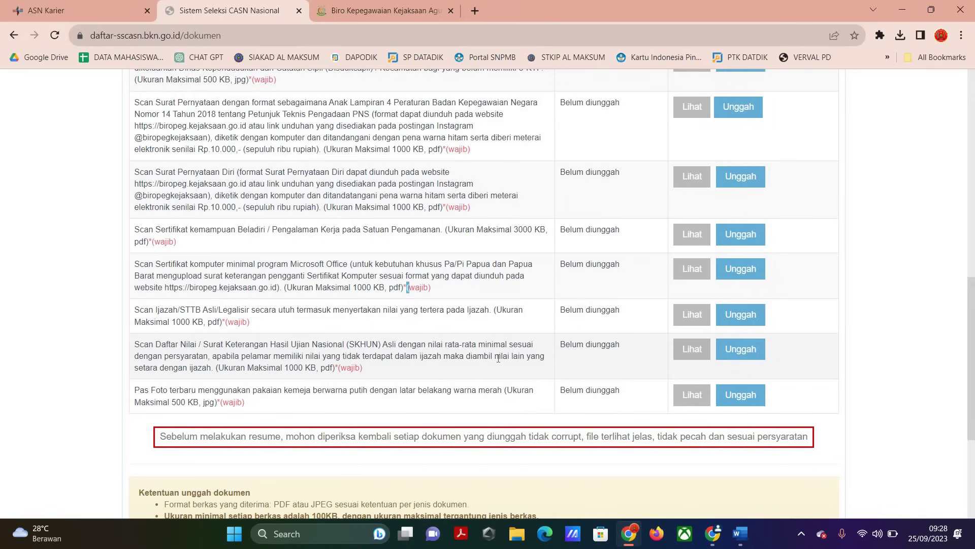
Review the whole SSCASN document list from the Kejaksaan Agung notice to the Ketentuan unggah dokumen rules.
scroll(498, 358, "up", 10)
scroll(510, 366, "down", 15)
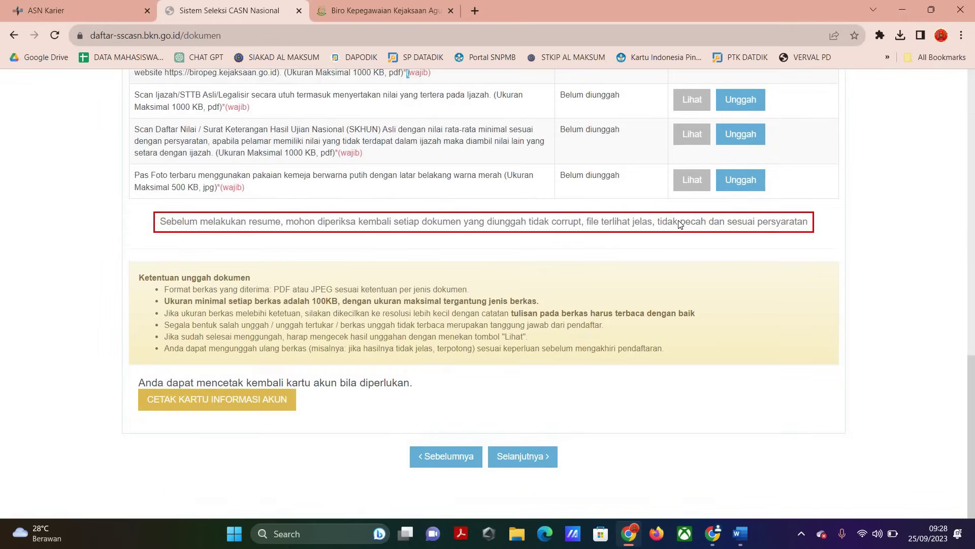
scroll(691, 233, "up", 15)
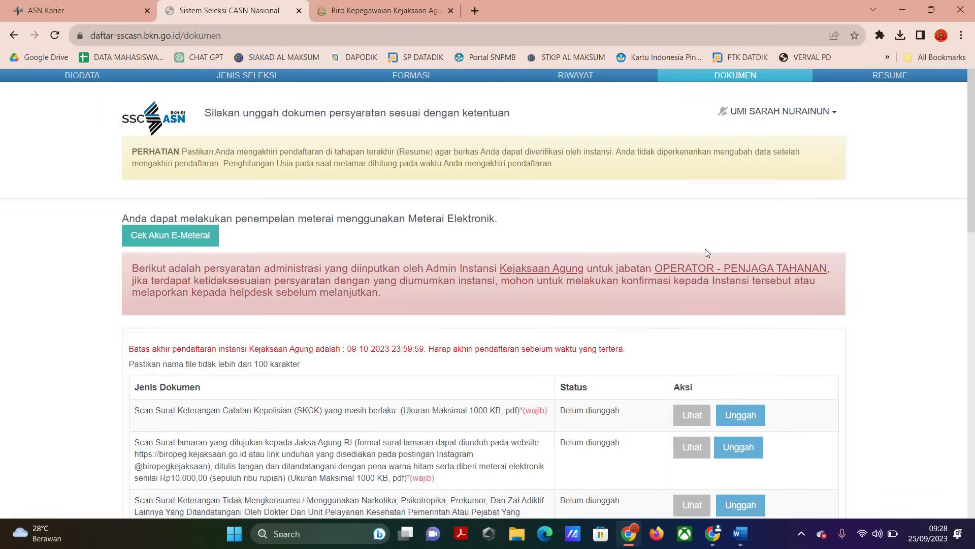
Explore the e-Meterai upload methods, choosing Unggah PDF yang Belum Ada E-Meterai to view its Ketentuan Penempelan Meterai page, and return to the document list.
scroll(518, 183, "down", 5)
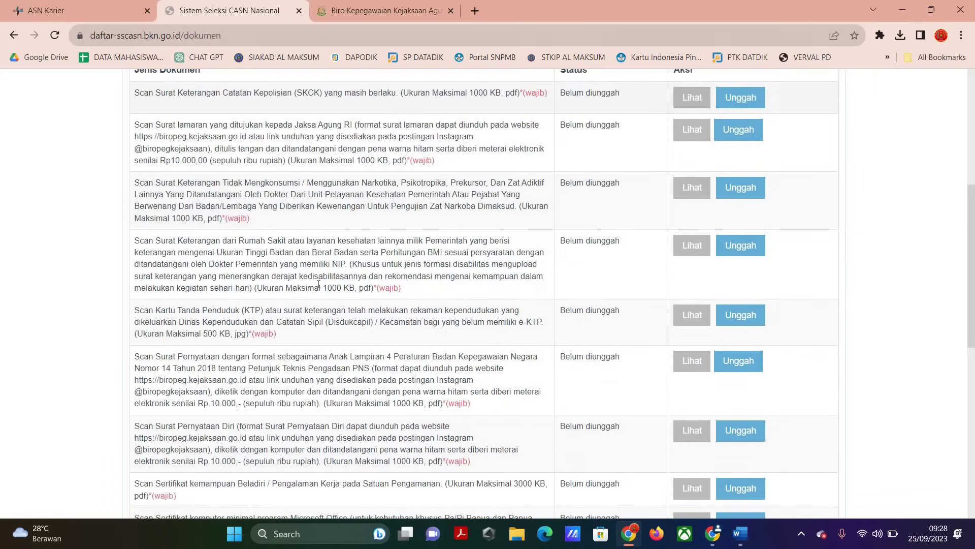
scroll(261, 264, "down", 2)
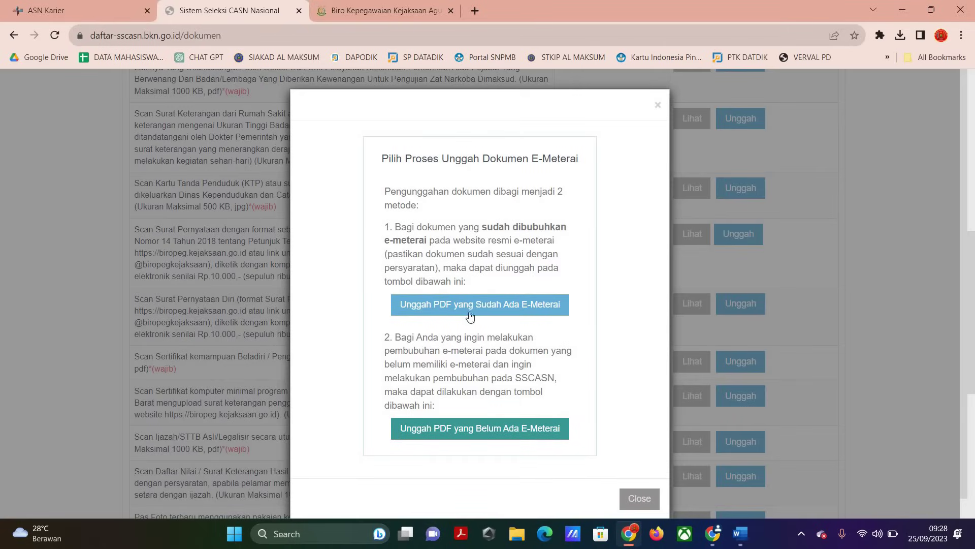
left_click(424, 304)
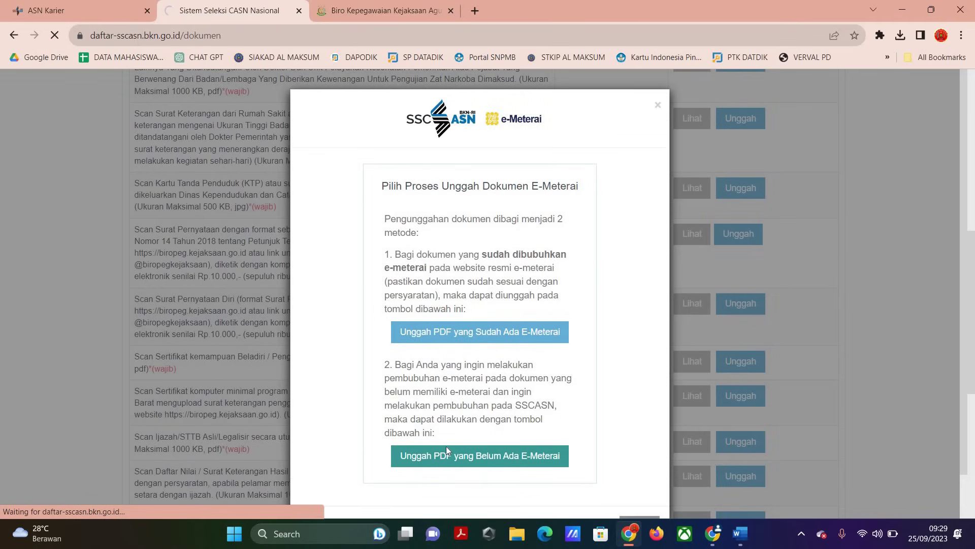
left_click(440, 464)
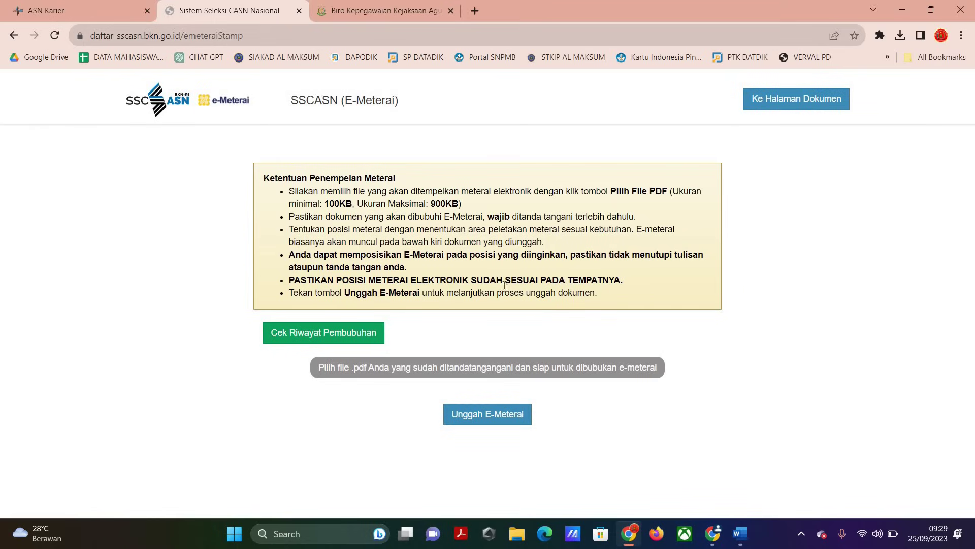
left_click(493, 420)
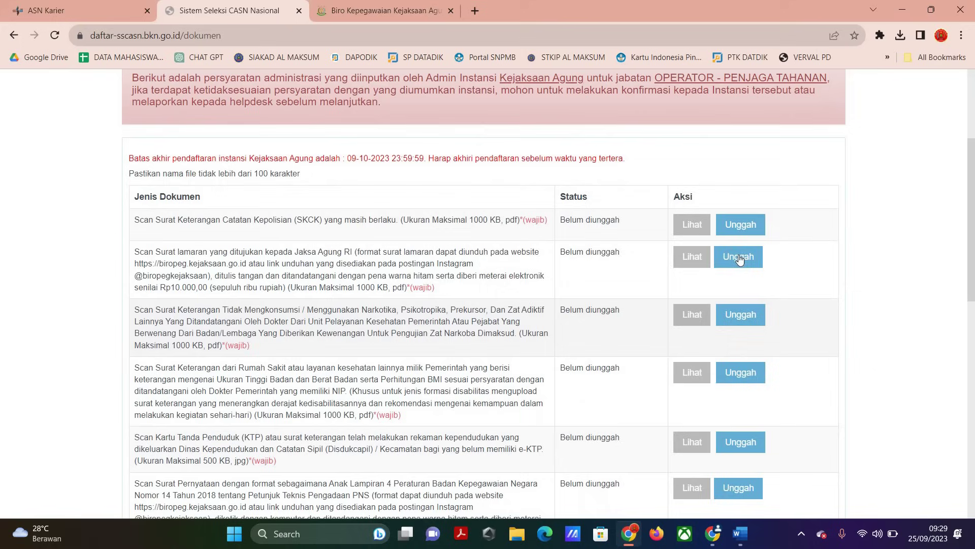
Open and dismiss the e-Meterai upload choices for the Surat lamaran, and look over the document list and upload rules again.
left_click(738, 258)
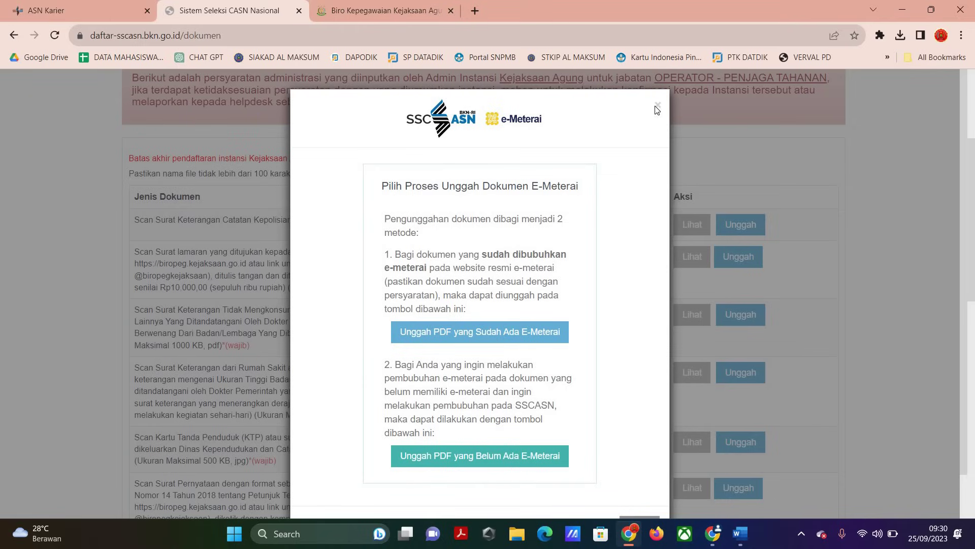
left_click(786, 318)
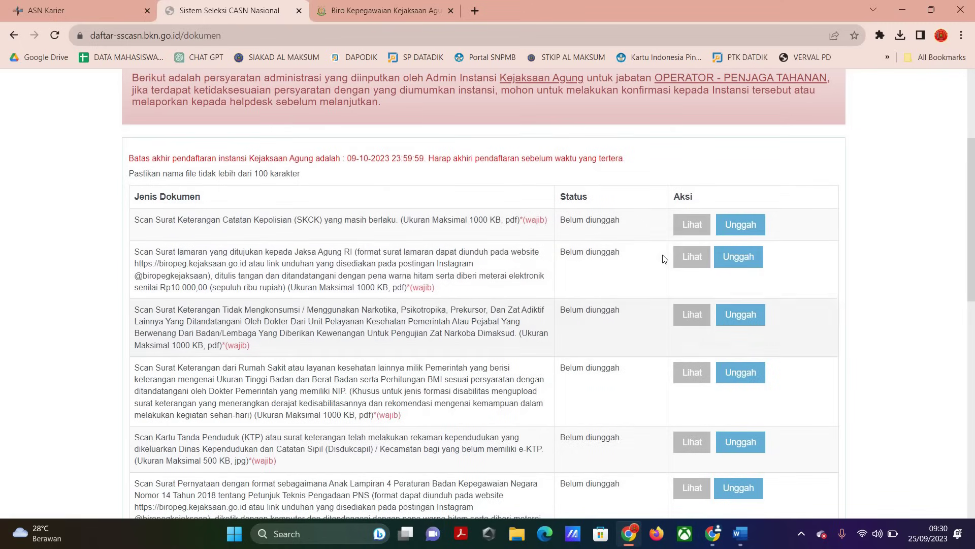
scroll(664, 257, "up", 4)
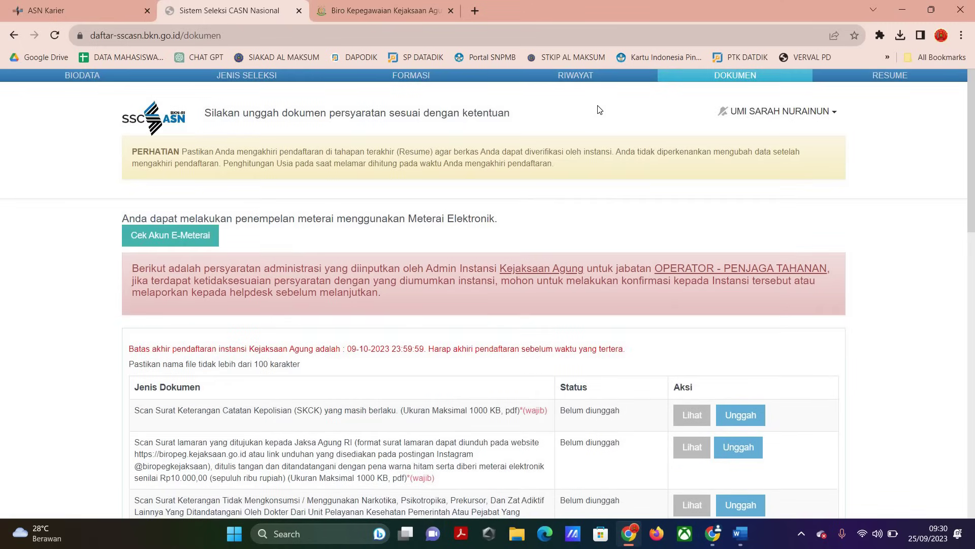
scroll(597, 109, "down", 15)
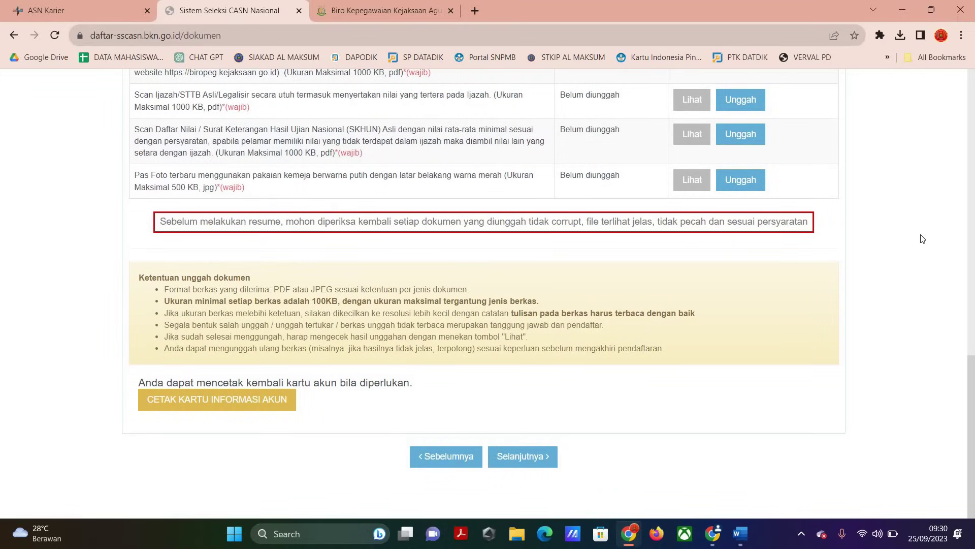
scroll(876, 102, "up", 15)
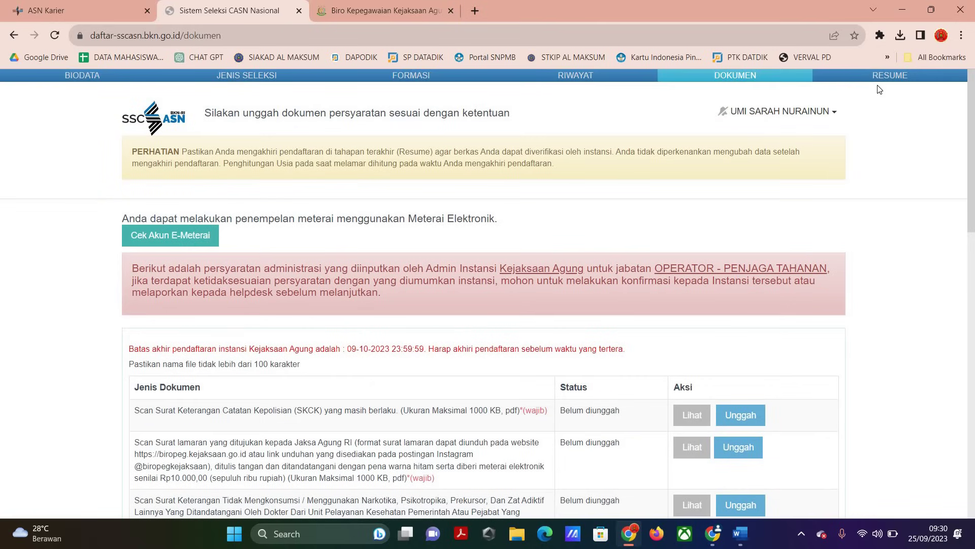